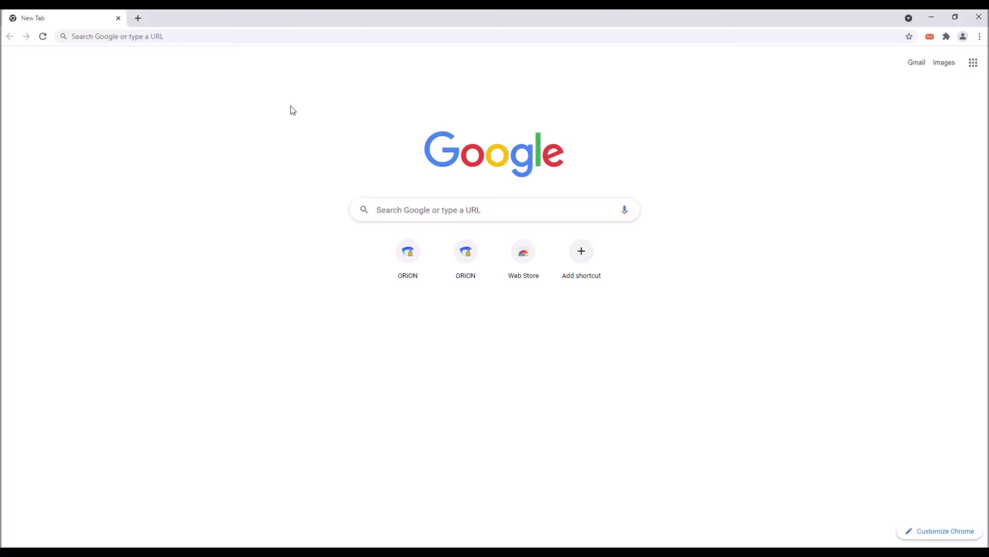
Step: Go to orion.ccv.cz in Chrome to load the ORION login page
left_click(270, 42)
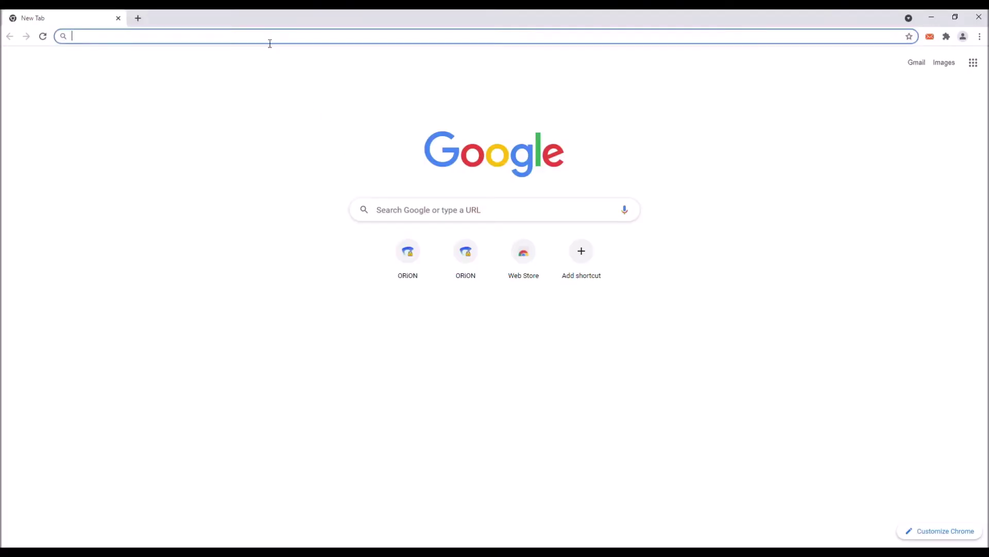
type("orion.ccv.cz")
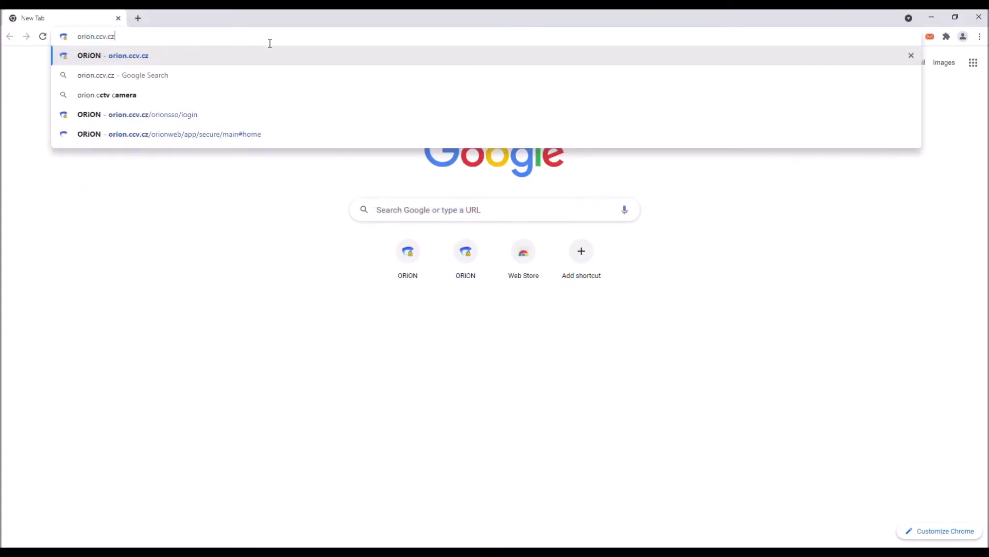
key("Return")
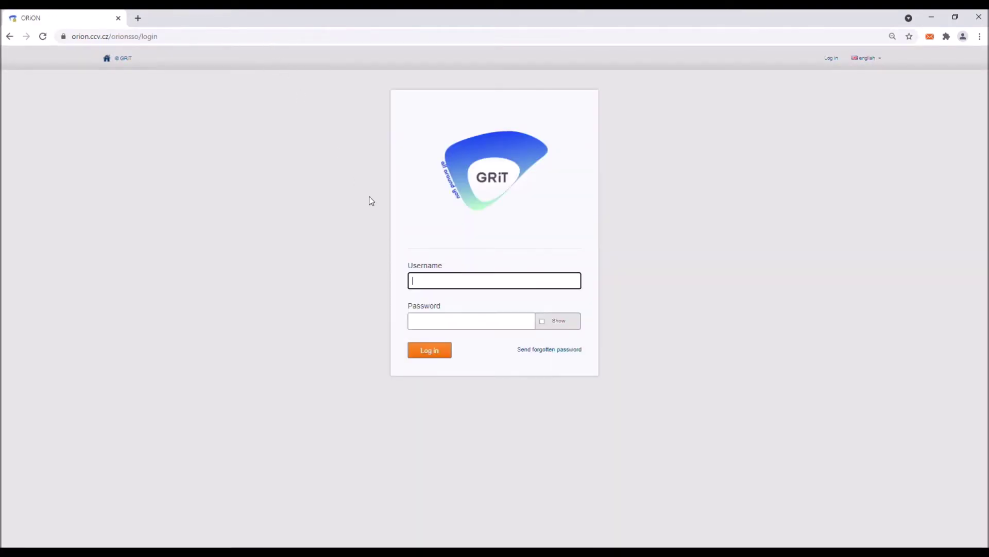
Step: Log in to ORION Web EDI with the supplier account's username and password
key("Tab")
type("*********")
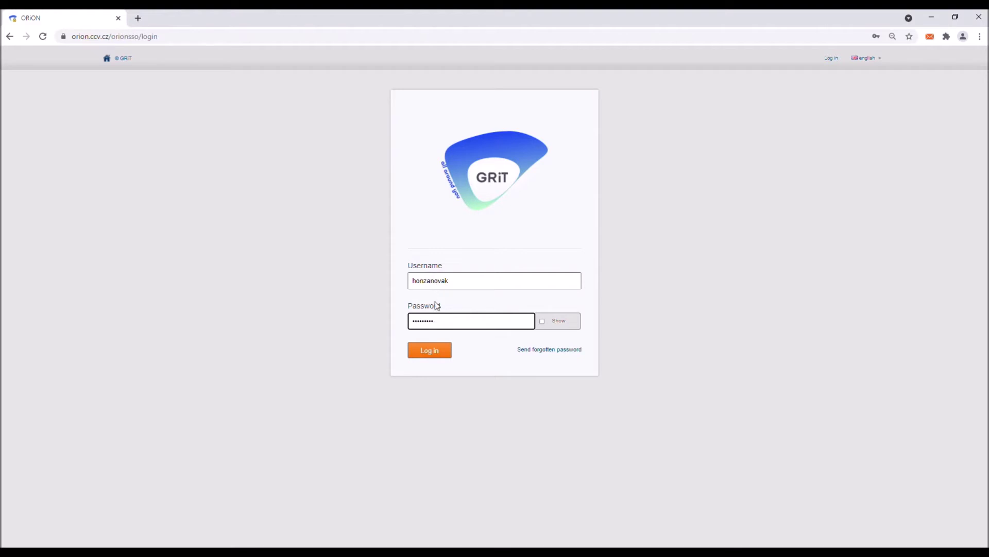
left_click(431, 351)
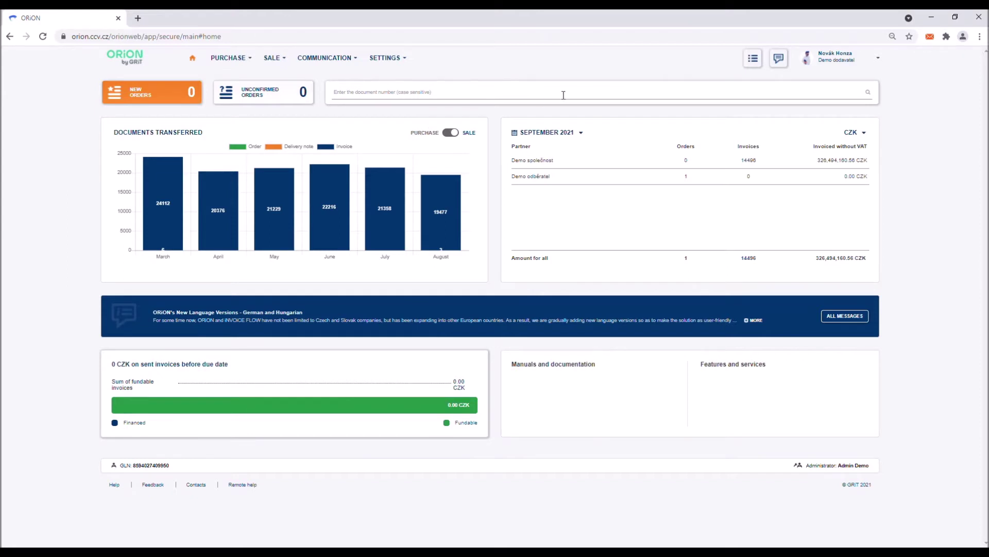
left_click(754, 59)
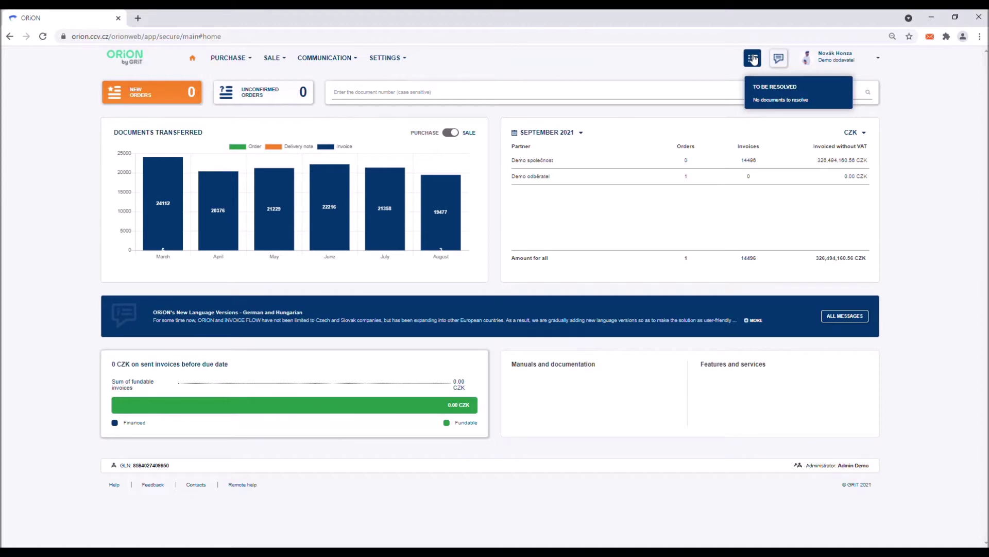
left_click(753, 58)
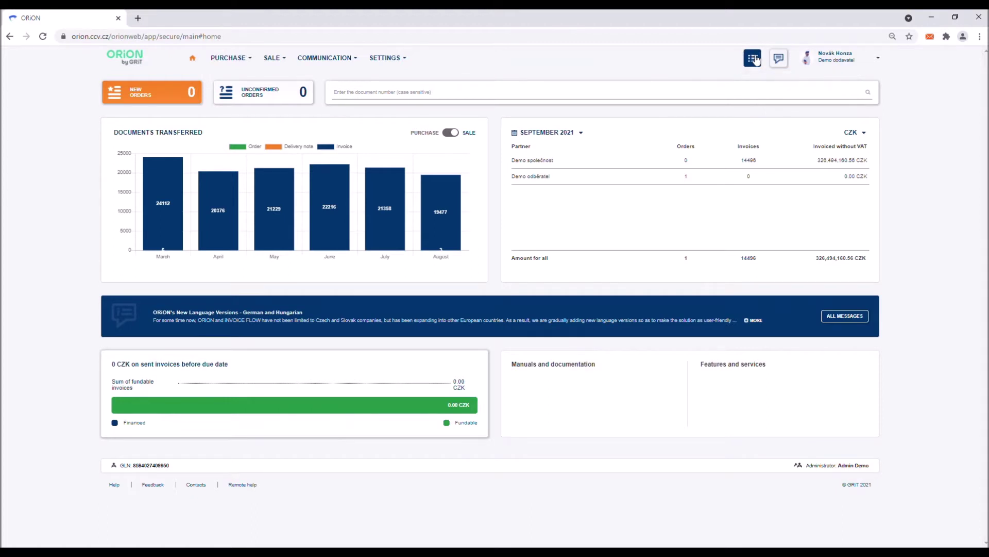
left_click(780, 59)
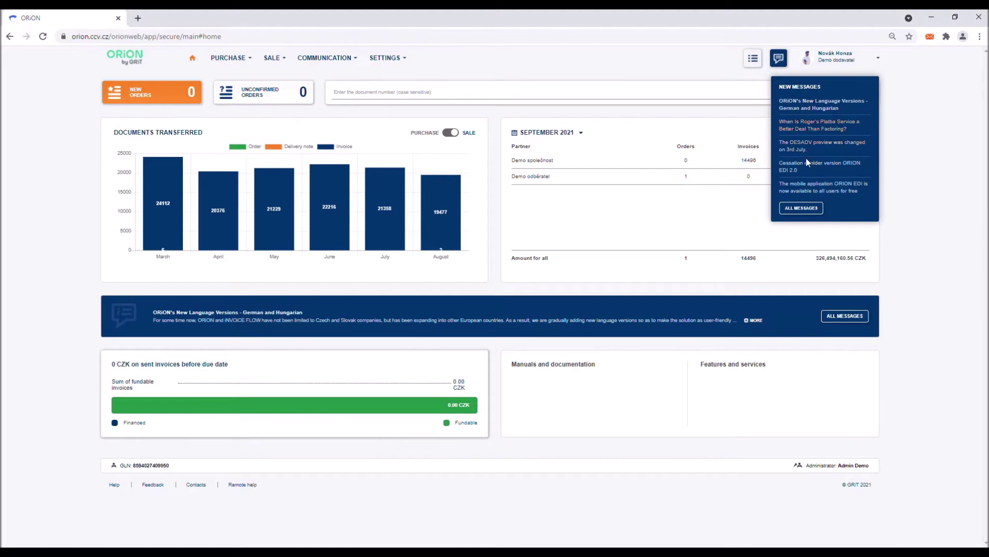
left_click(780, 65)
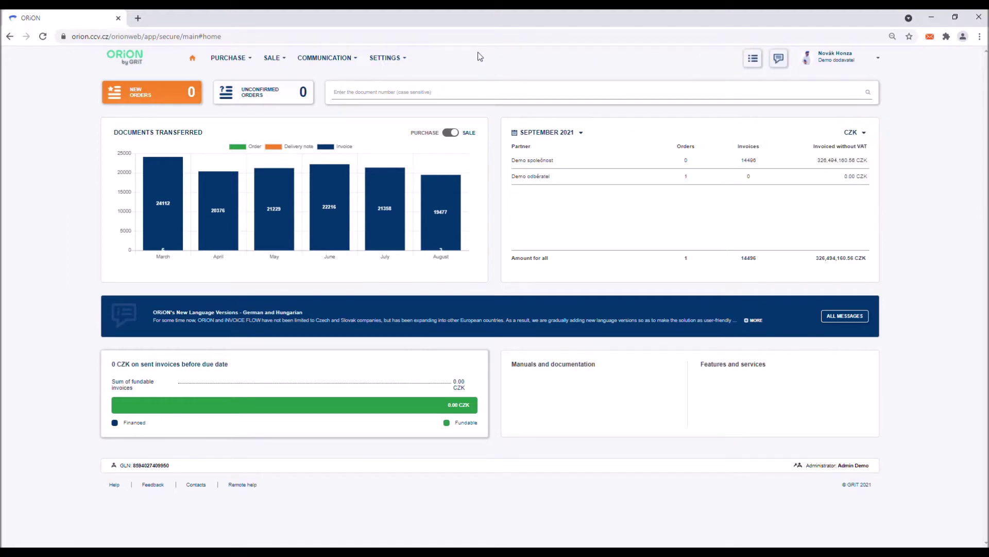
mouse_move(295, 58)
left_click(448, 94)
type("98732")
key("ctrl+a")
key("BackSpace")
left_click(405, 58)
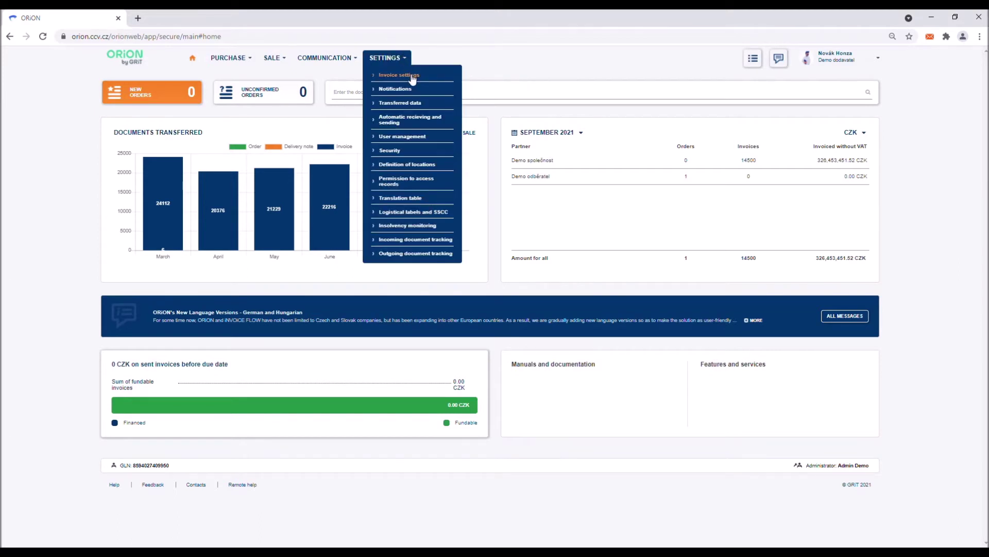
Step: Open Invoice settings and save the supplier's invoice data
left_click(406, 75)
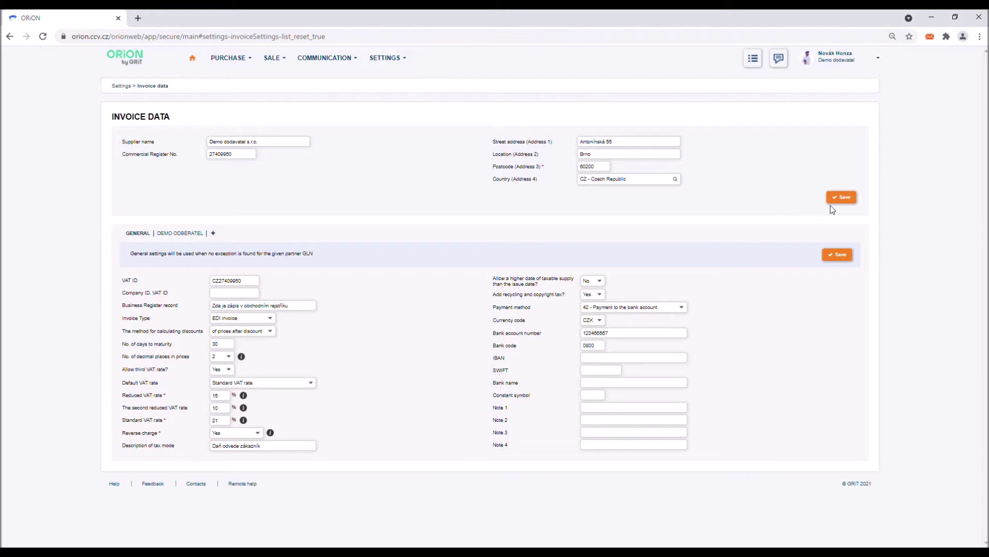
left_click(847, 198)
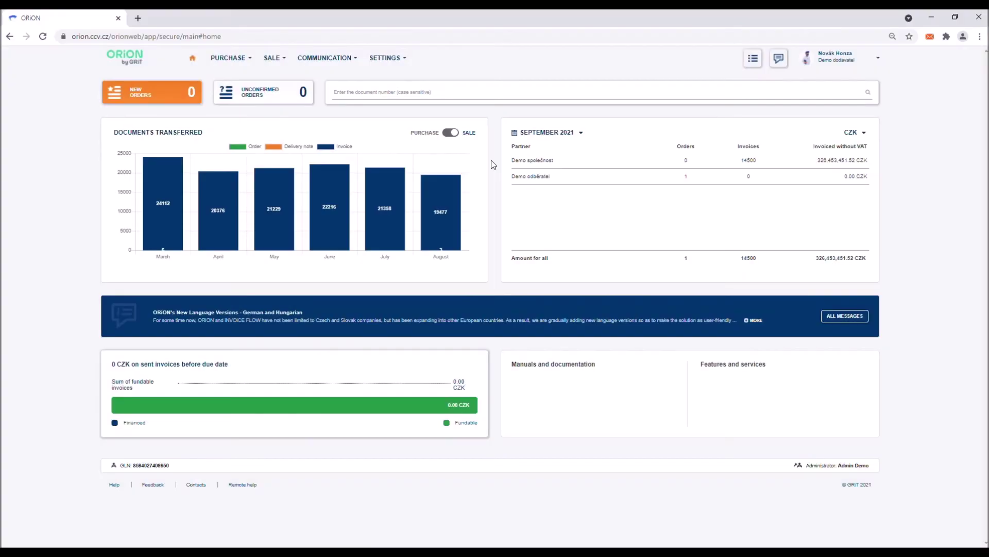
Step: Check the To Be Resolved list, then open Sale > Orders to see received orders
left_click(752, 60)
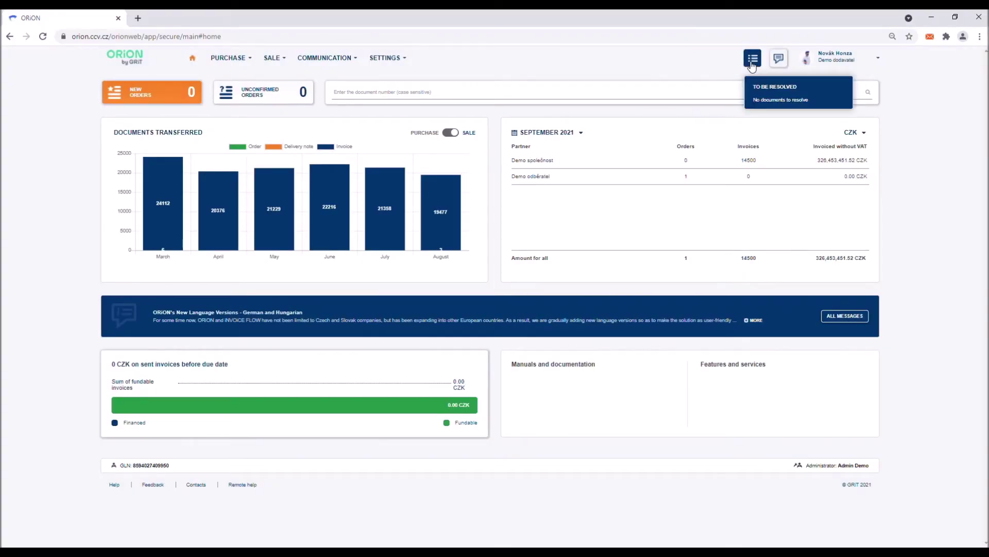
left_click(753, 64)
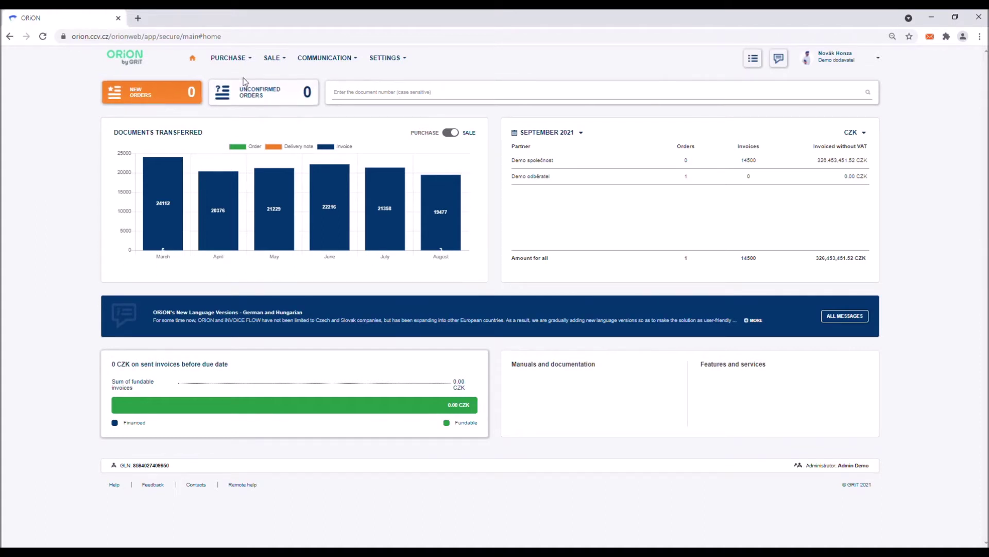
left_click(276, 59)
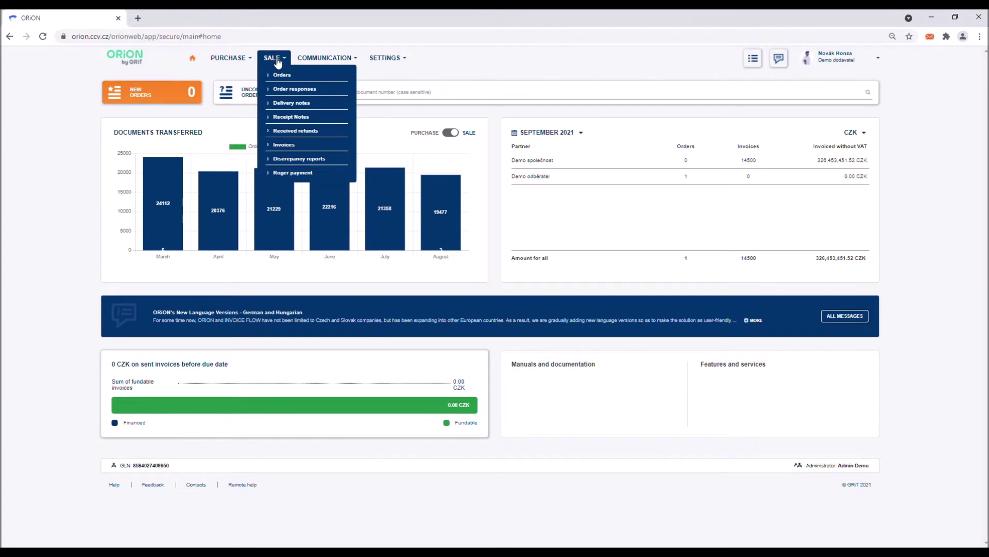
left_click(282, 75)
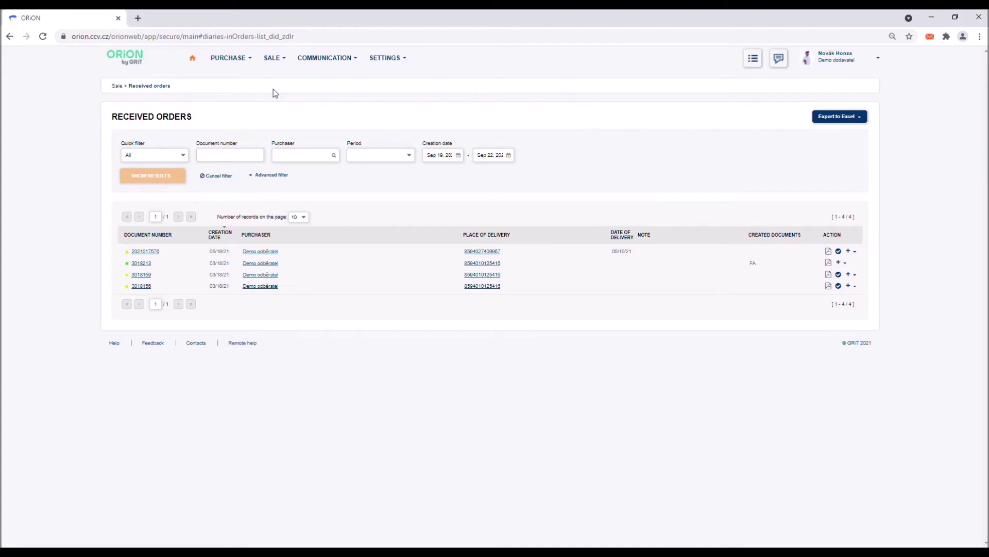
Step: Filter the received orders to New, then reset the status filter to All
left_click(184, 155)
left_click(147, 177)
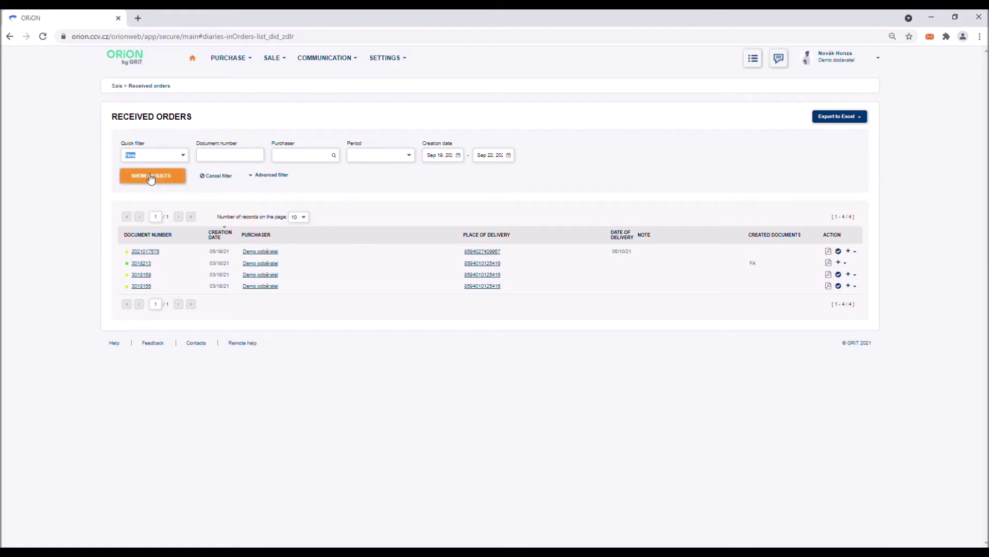
left_click(152, 178)
left_click(164, 156)
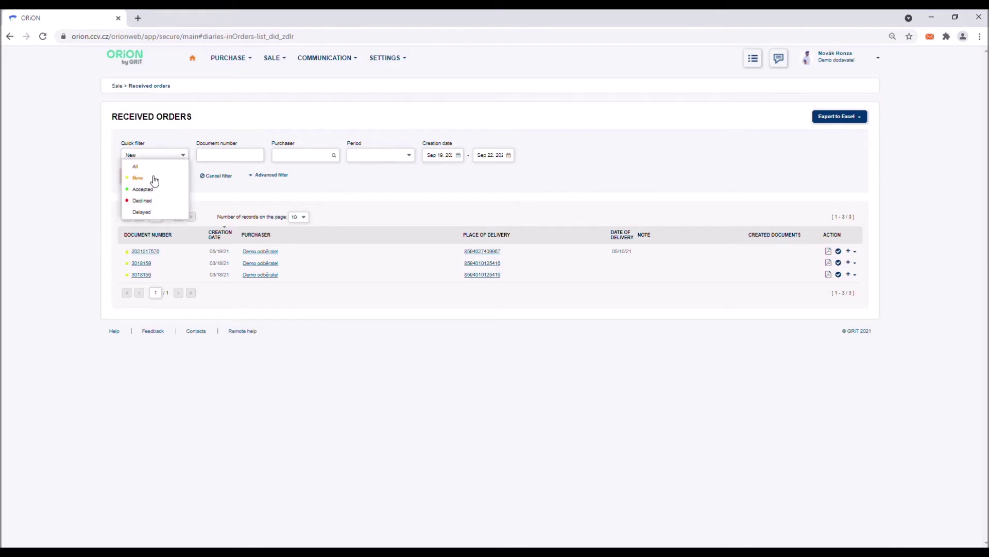
left_click(151, 164)
left_click(153, 178)
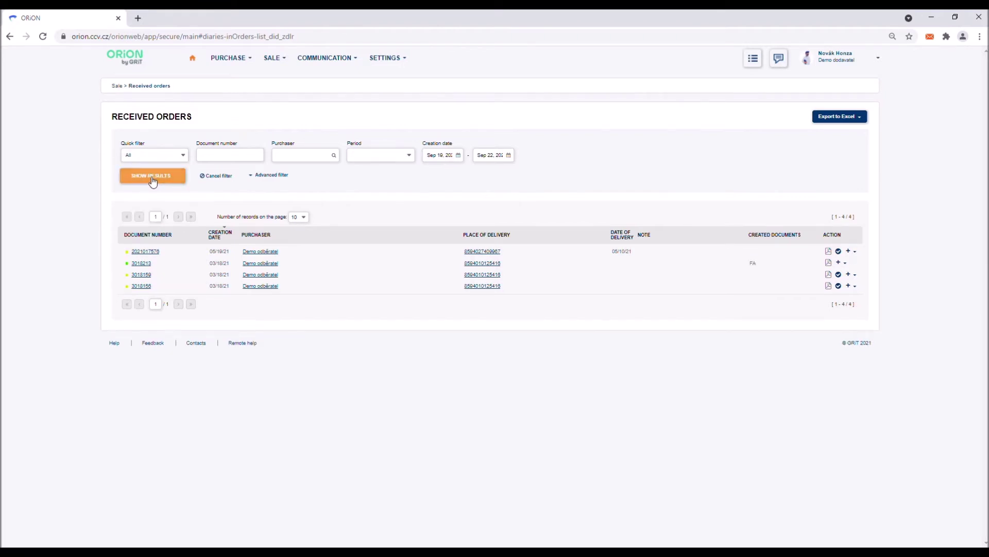
left_click(848, 124)
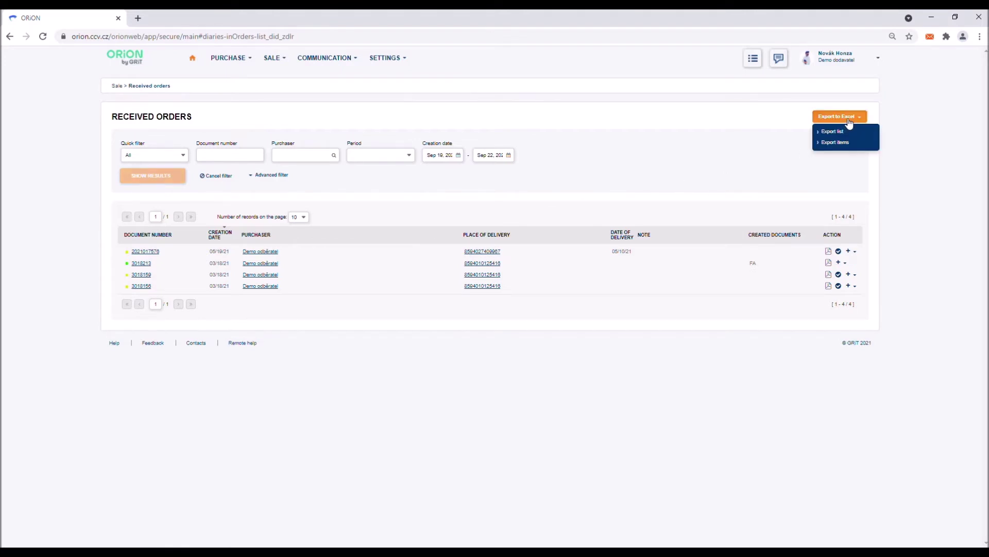
left_click(847, 124)
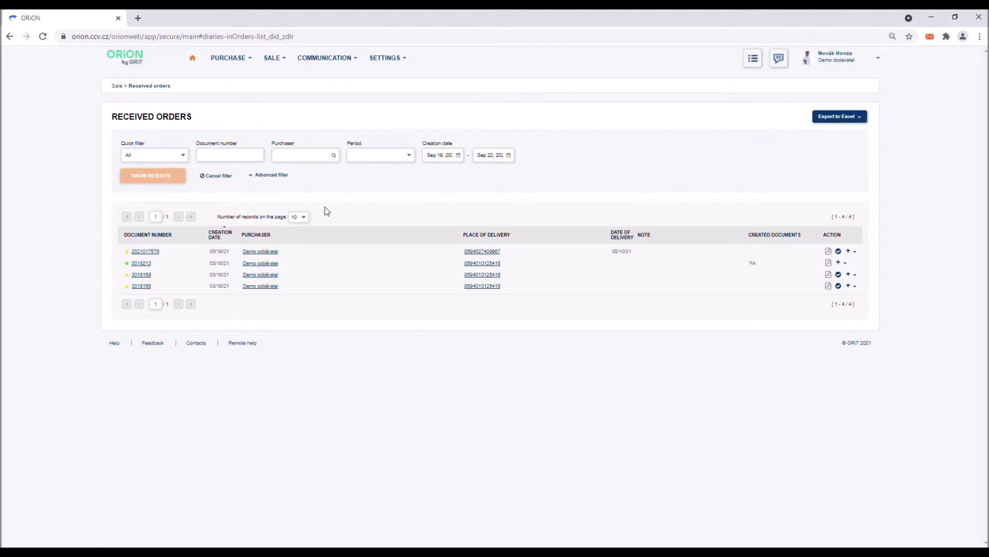
left_click(155, 252)
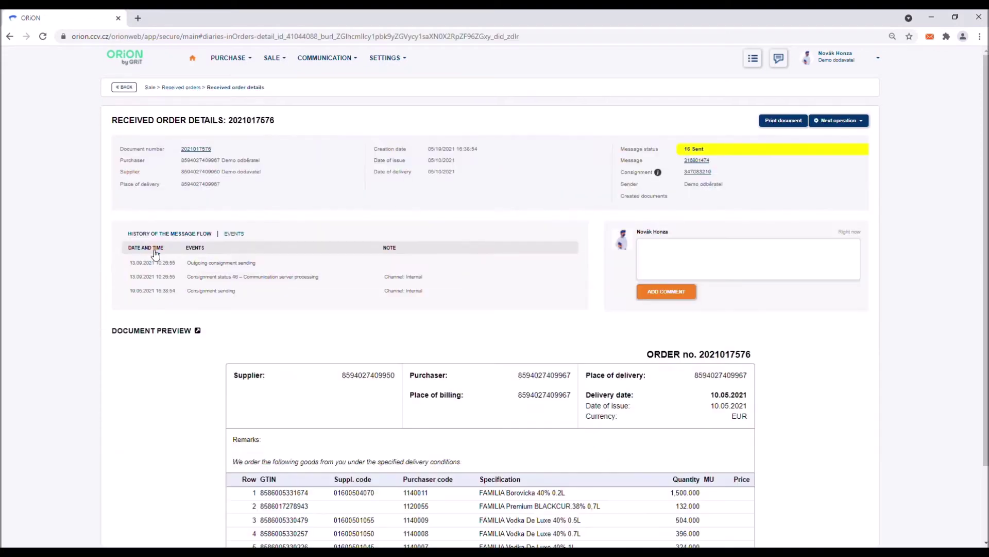
scroll(156, 255, "down", 2)
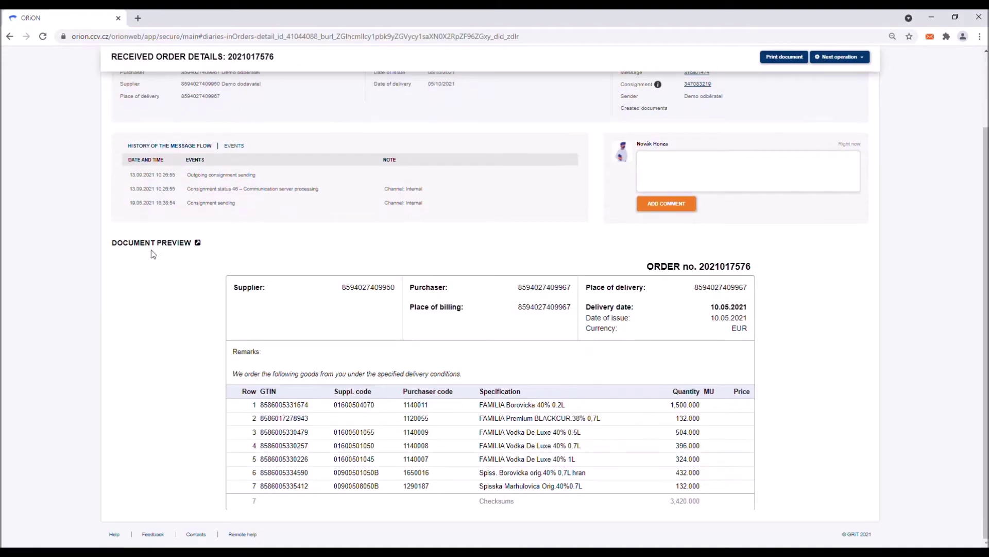
scroll(151, 254, "up", 2)
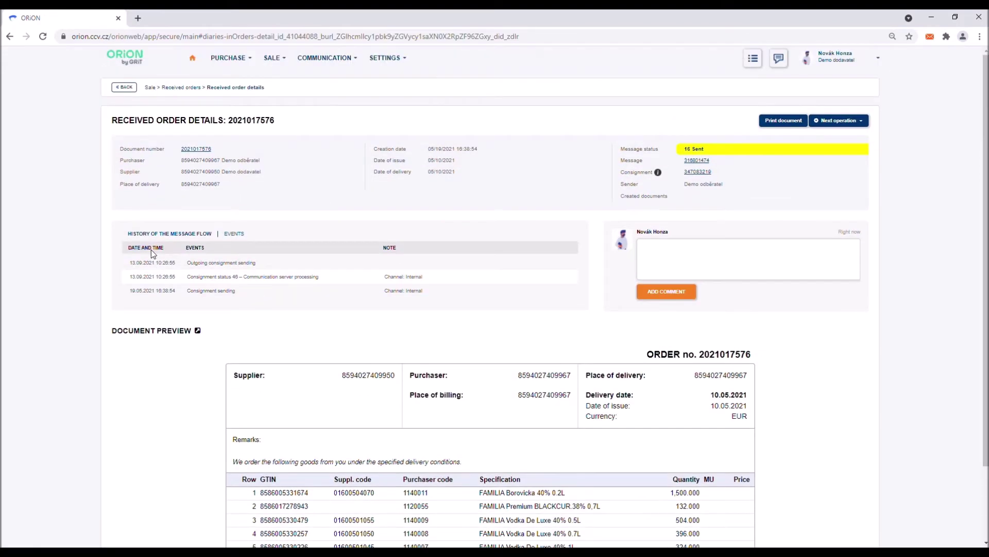
left_click(128, 91)
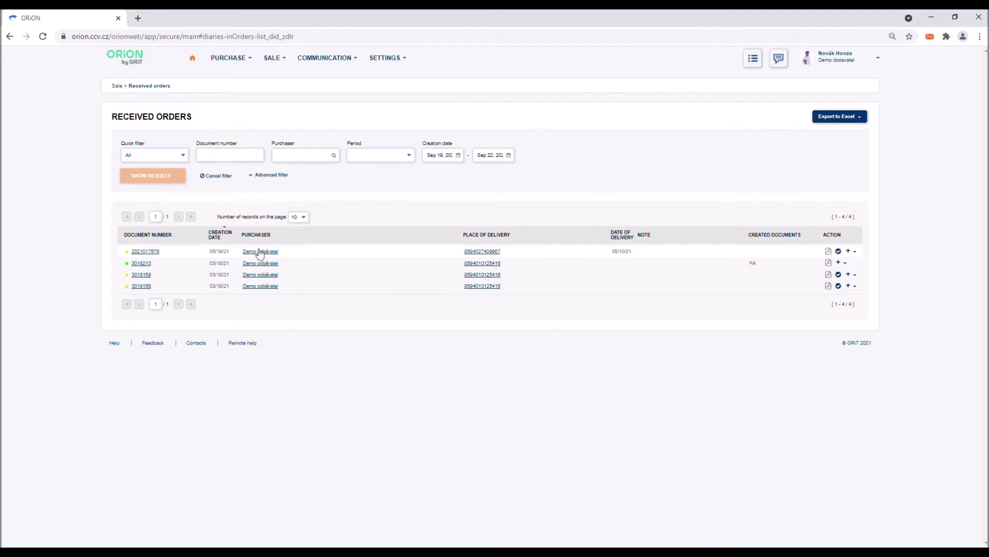
left_click(839, 252)
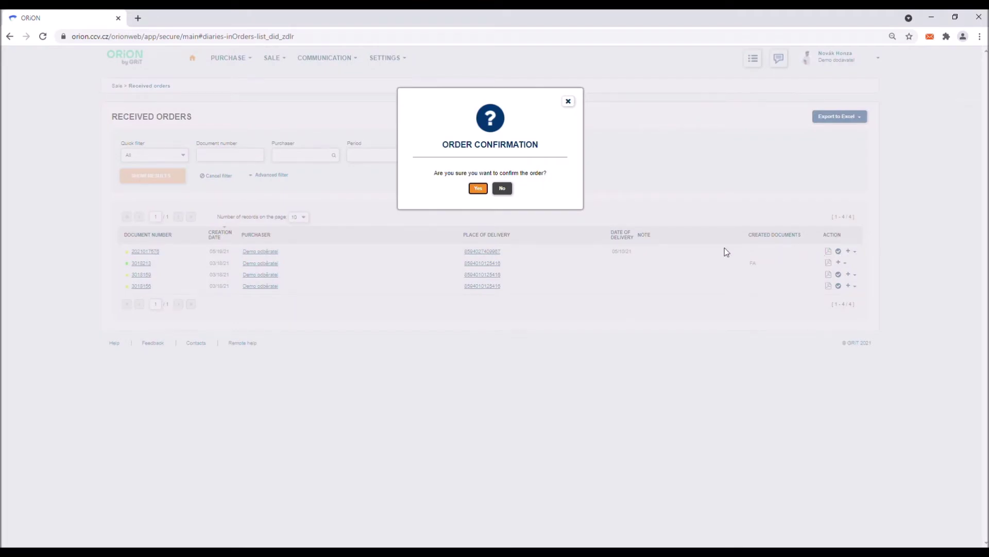
left_click(478, 190)
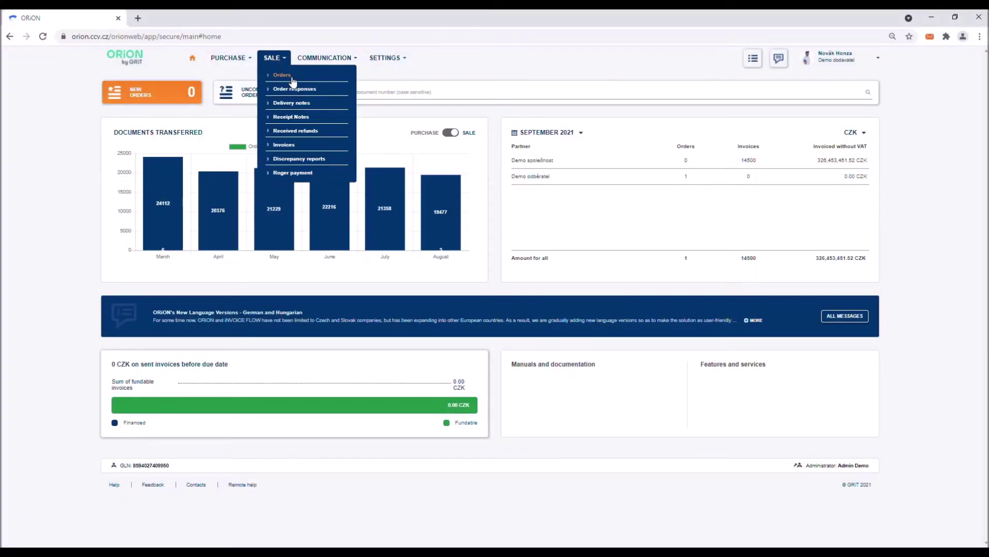
left_click(282, 76)
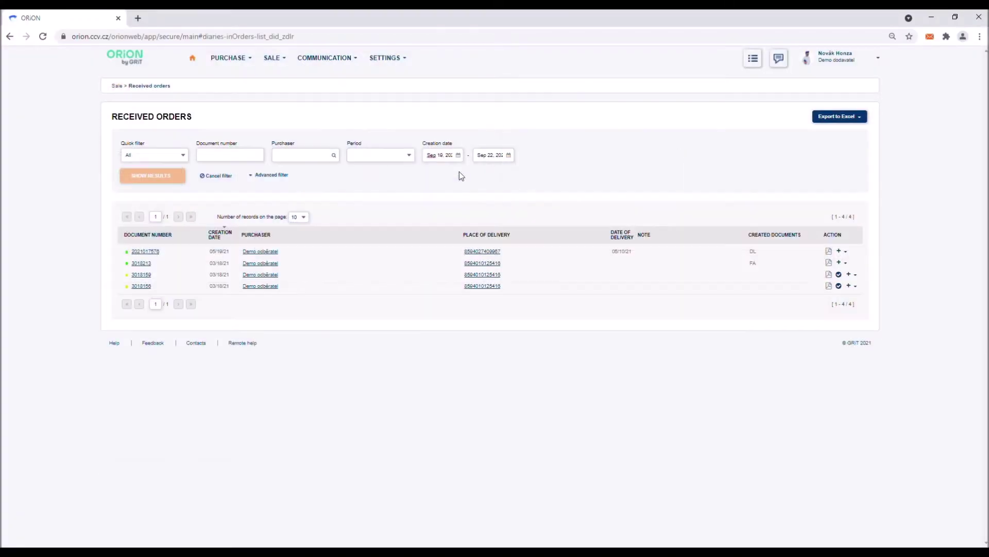
left_click(841, 252)
left_click(835, 296)
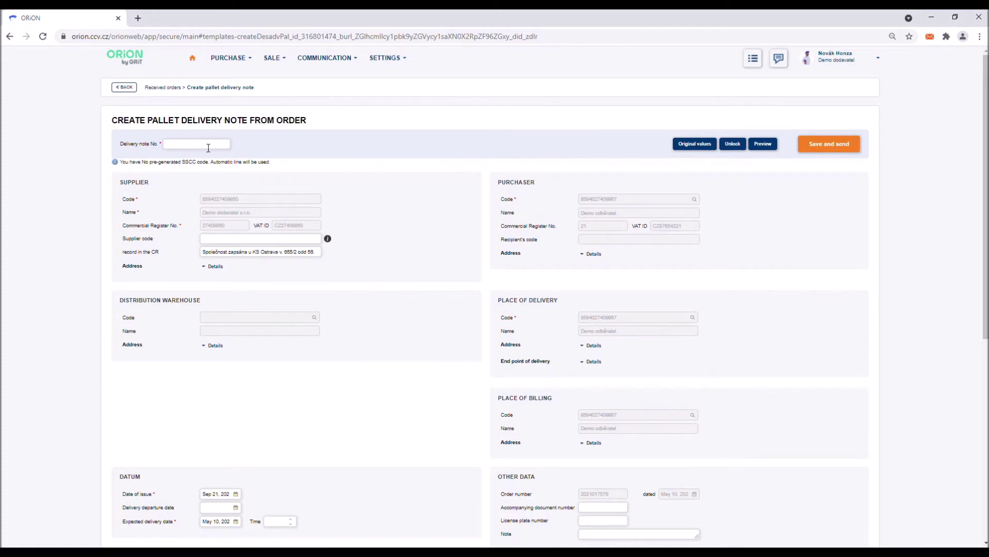
Step: Enter delivery note number 287632, set departure date 23 September 2021, then save and send
type("2876328")
scroll(226, 314, "down", 2)
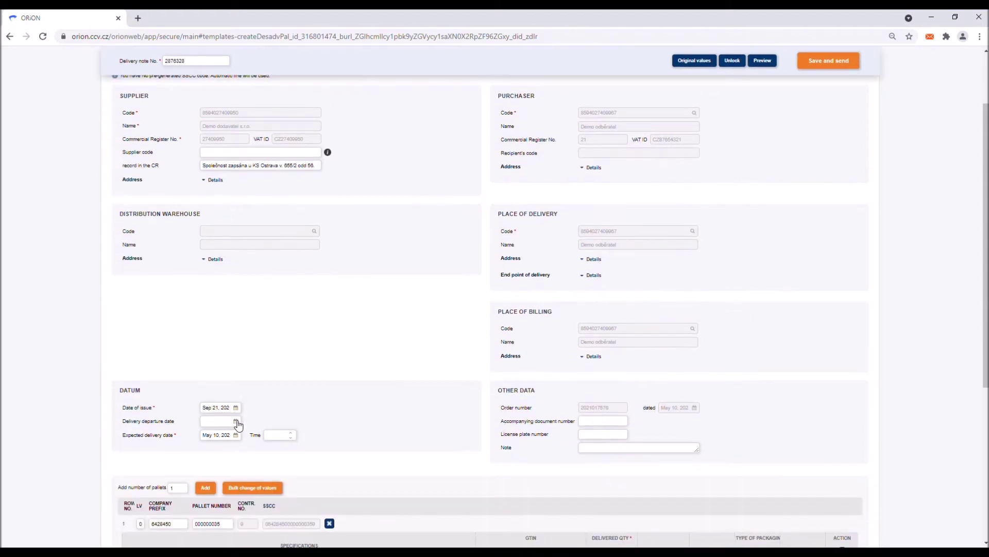
left_click(241, 426)
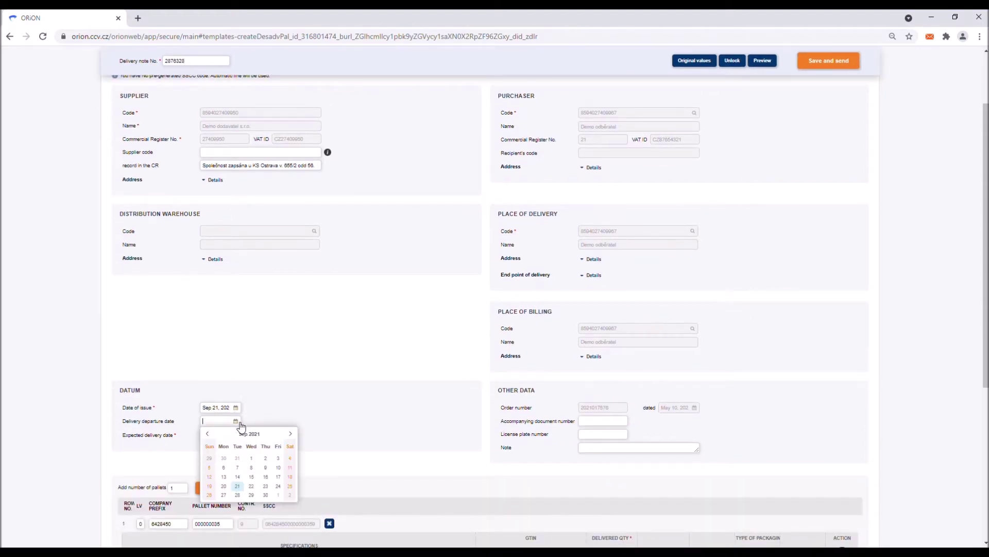
left_click(269, 490)
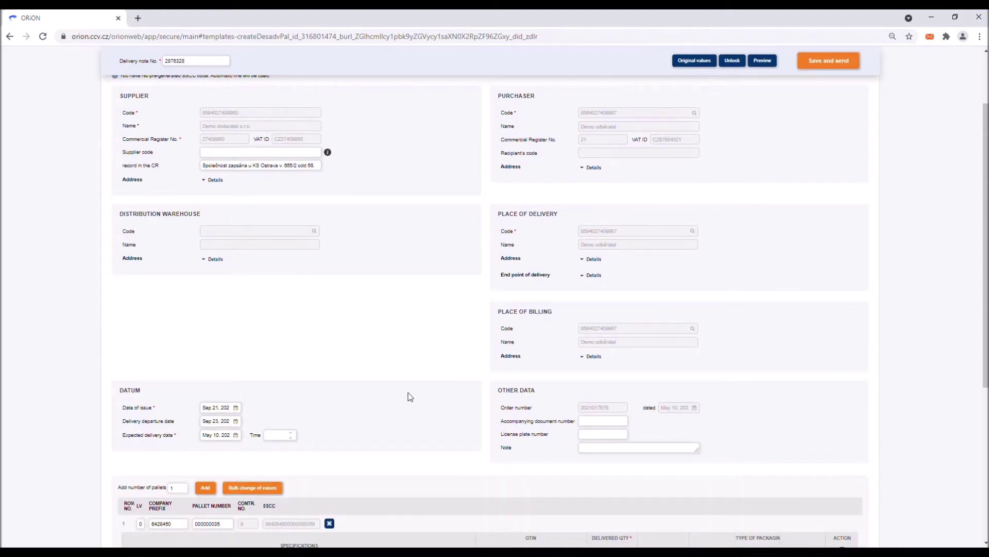
scroll(410, 397, "down", 5)
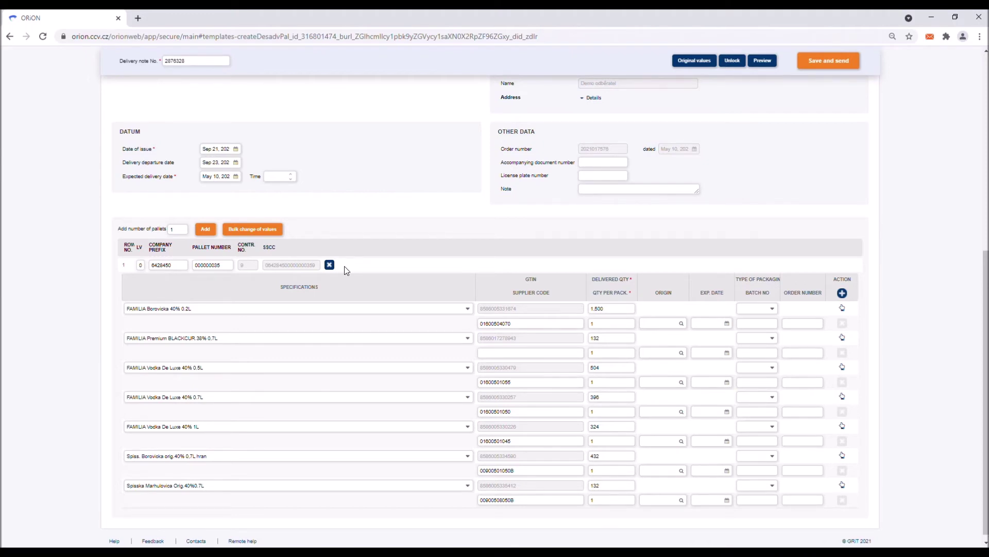
left_click(834, 64)
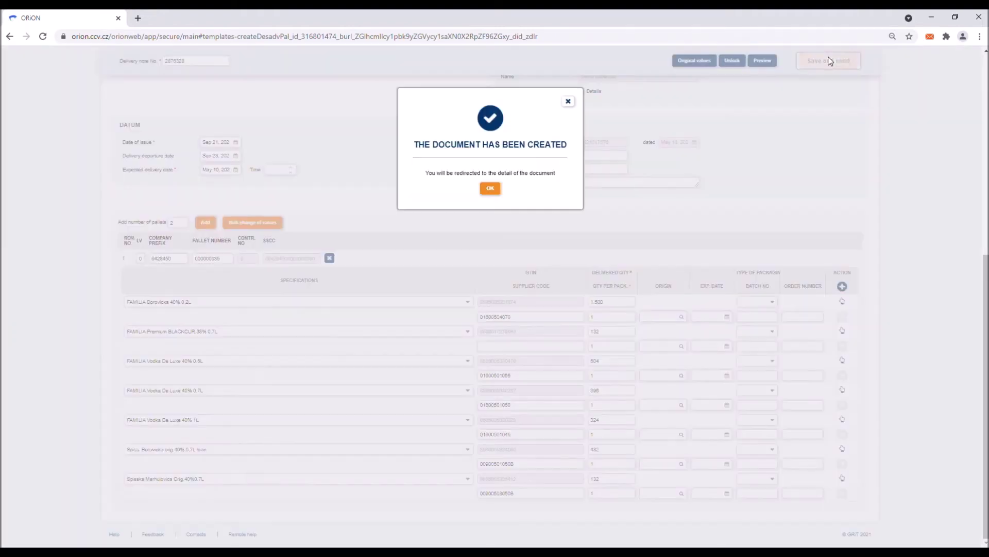
Step: Acknowledge 'Document has been created' to view sent delivery note 2876328
left_click(491, 190)
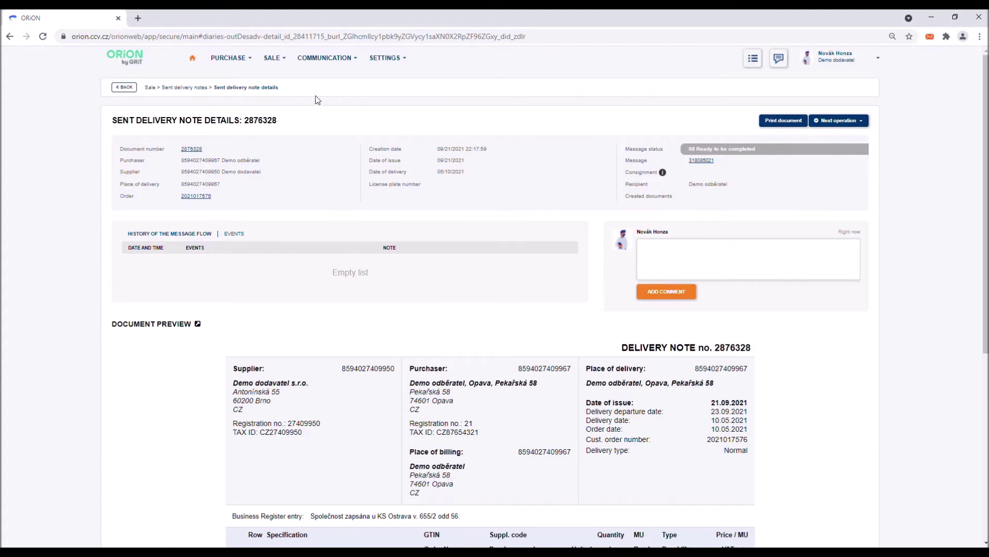
Step: Print the SSCC labels for delivery note 2876328 and open the downloaded sscc-2876328.pdf
left_click(275, 59)
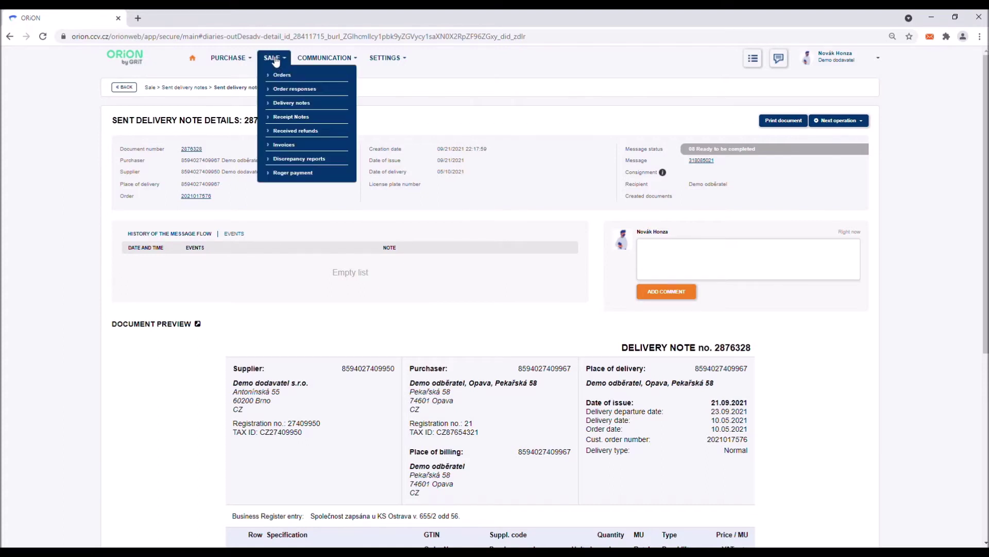
left_click(283, 102)
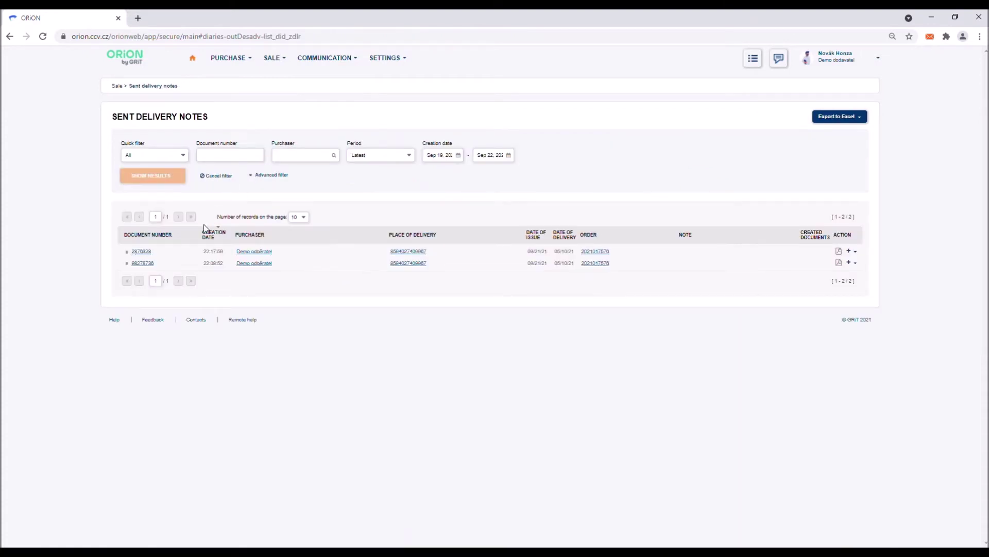
left_click(149, 253)
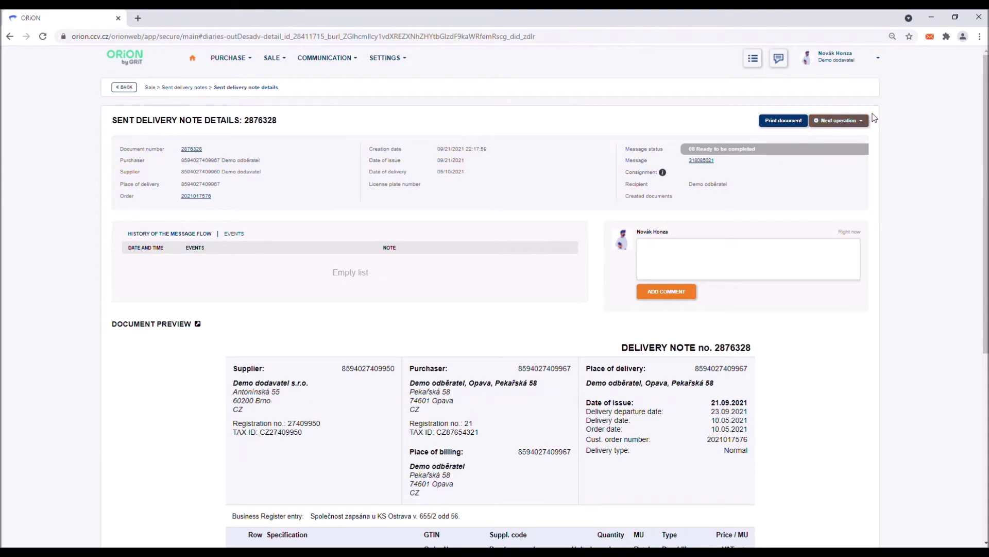
left_click(866, 121)
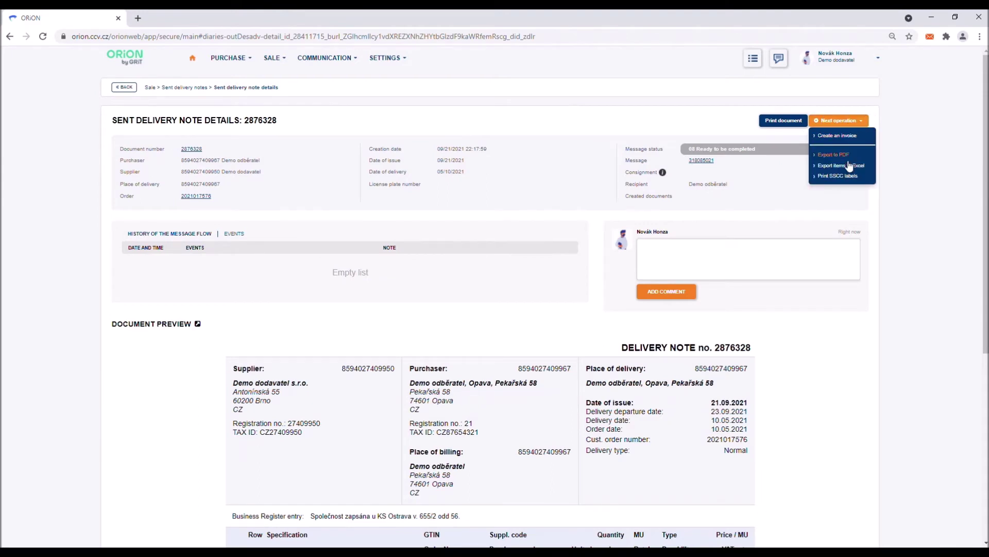
left_click(841, 177)
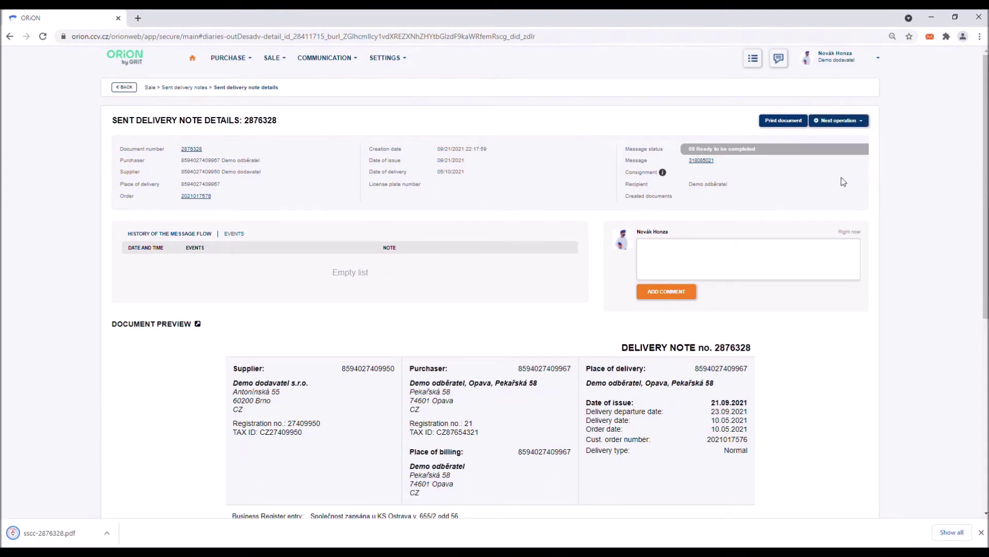
left_click(77, 532)
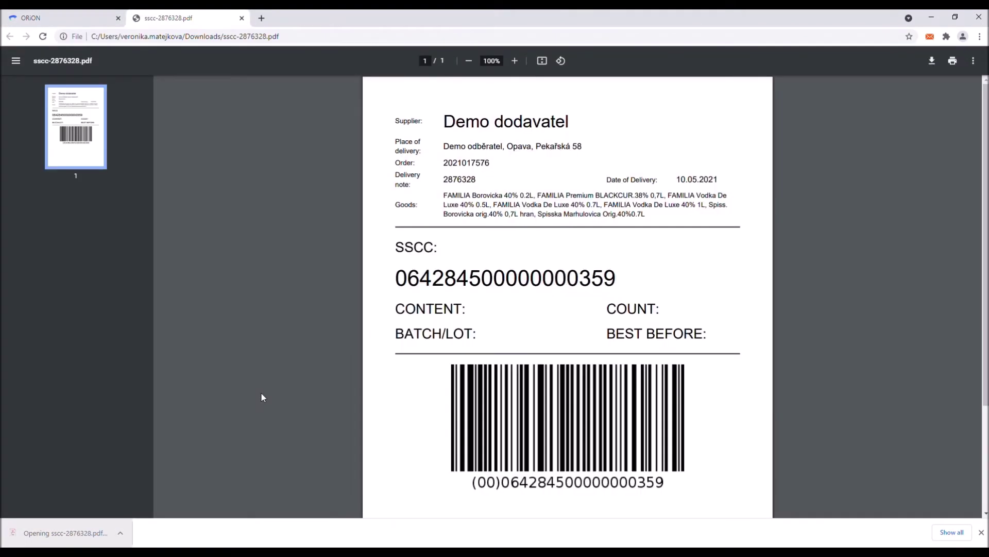
scroll(339, 323, "down", 2)
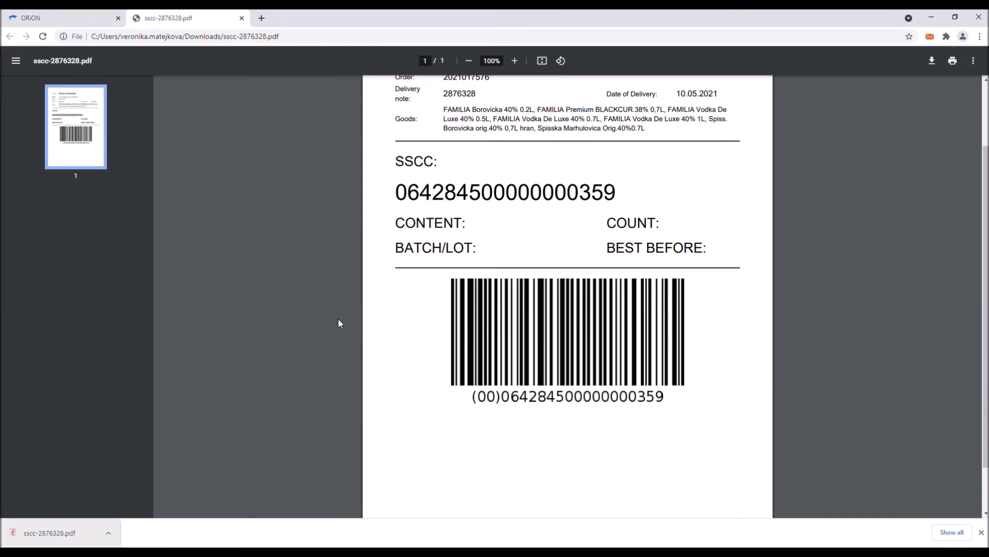
scroll(339, 322, "up", 2)
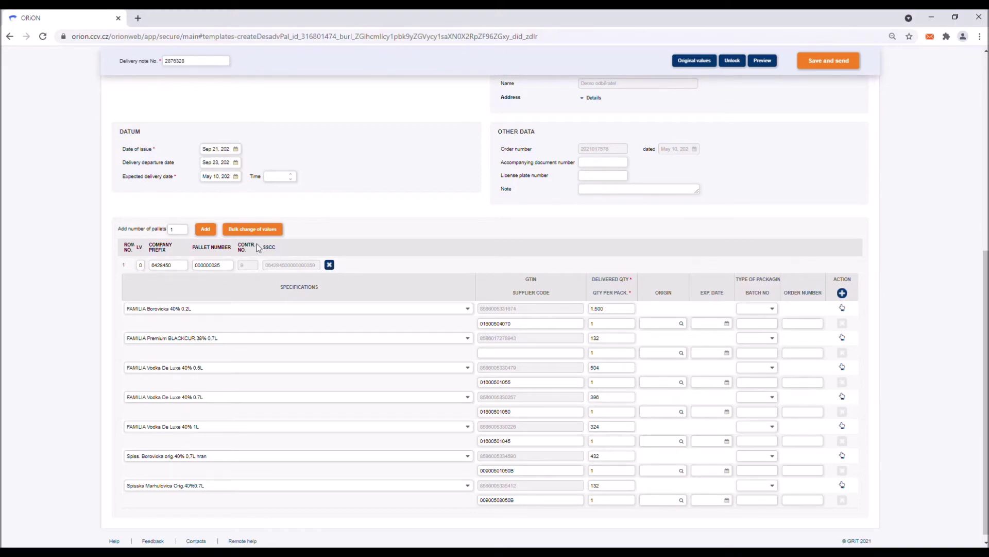
Step: Add 2 pallets to delivery note 2876328, creating empty pallets 000000036 and 000000037
left_click(179, 233)
type("2")
left_click(206, 233)
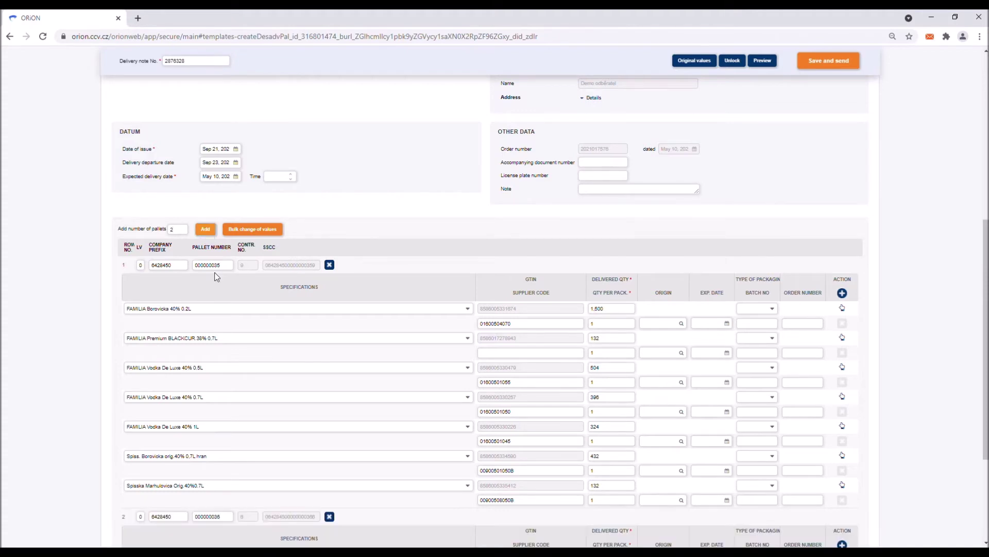
scroll(229, 310, "down", 3)
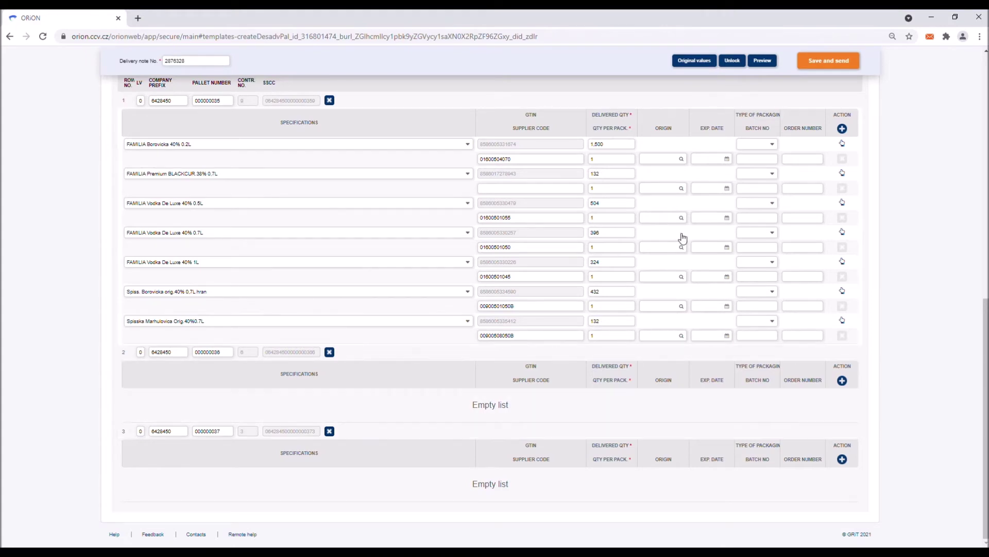
Step: Transfer 1,200 FAMILIA Borovicka 40% 0.2L to pallet 000000036, leaving 300 on pallet 1
mouse_move(842, 144)
left_mouse_down()
mouse_move(822, 283)
mouse_move(824, 405)
left_mouse_up()
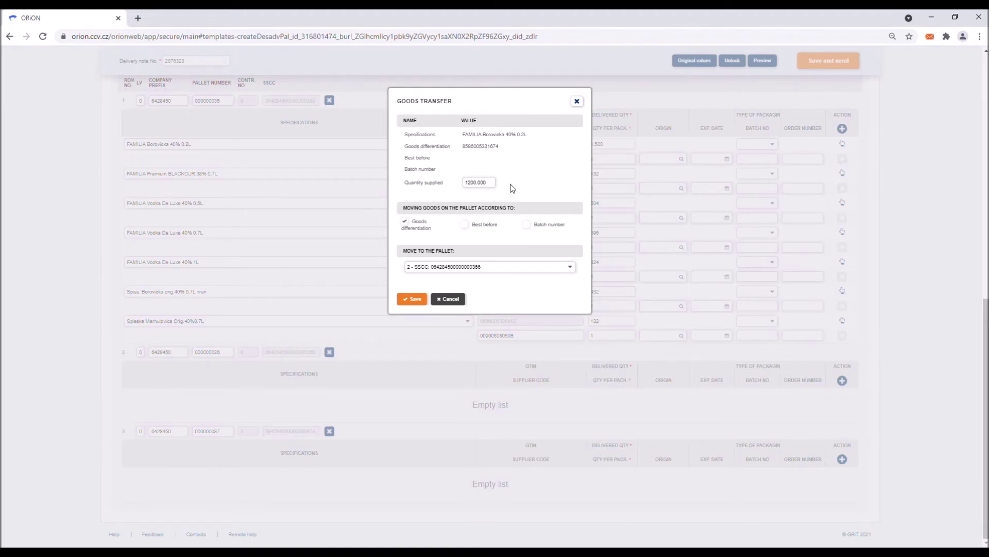
left_click(424, 300)
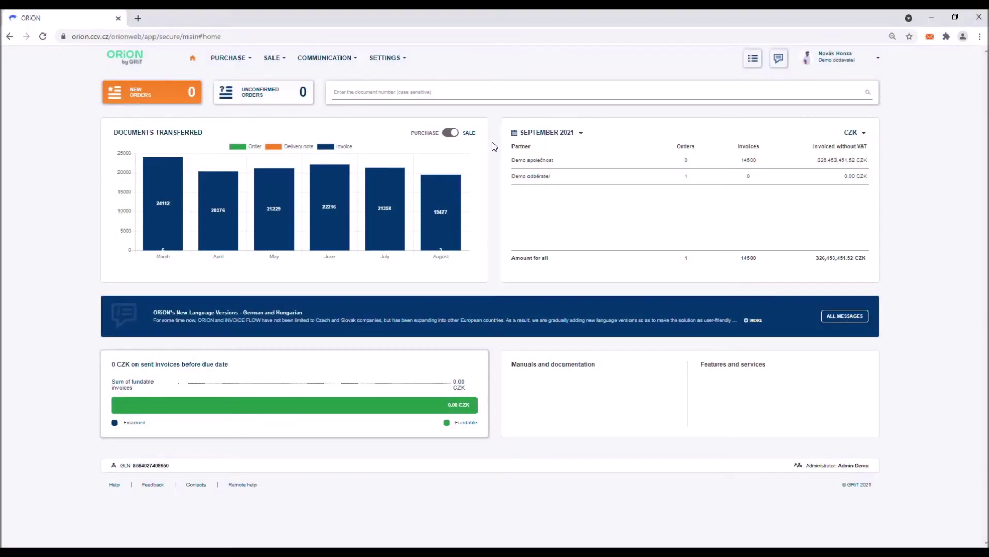
Step: Go to SALE > Delivery notes to list the sent delivery notes
left_click(280, 59)
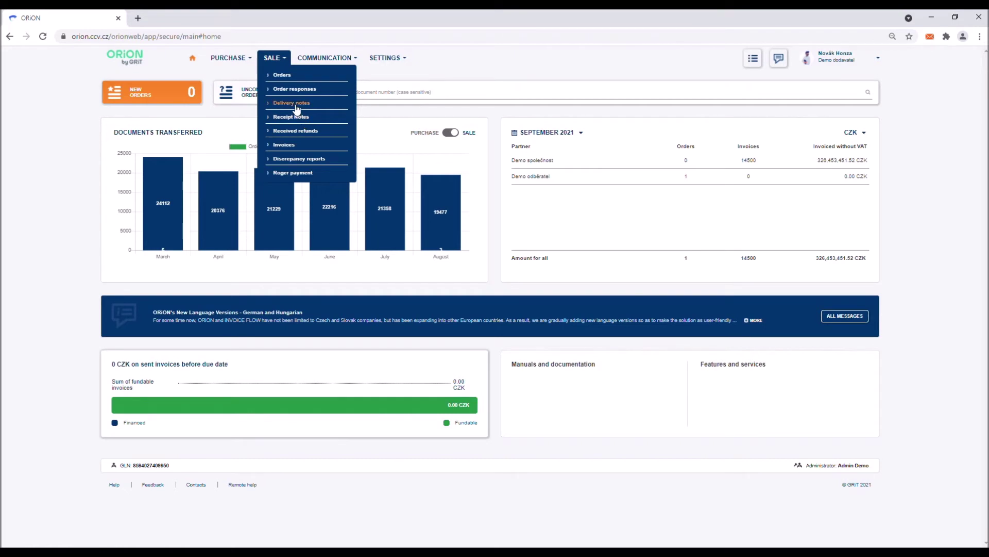
left_click(294, 105)
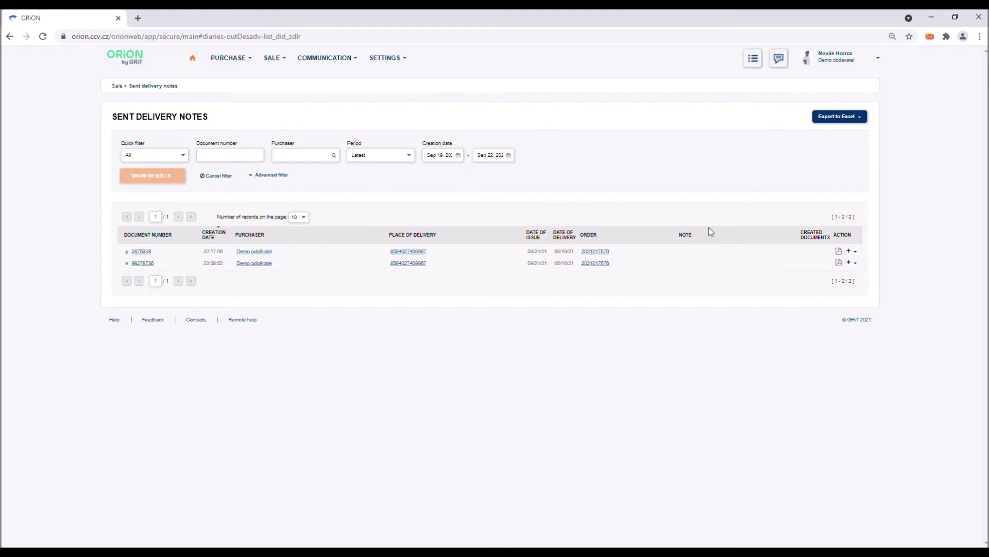
Step: Create an invoice from delivery note 2876328 using its Next operation menu
left_click(856, 252)
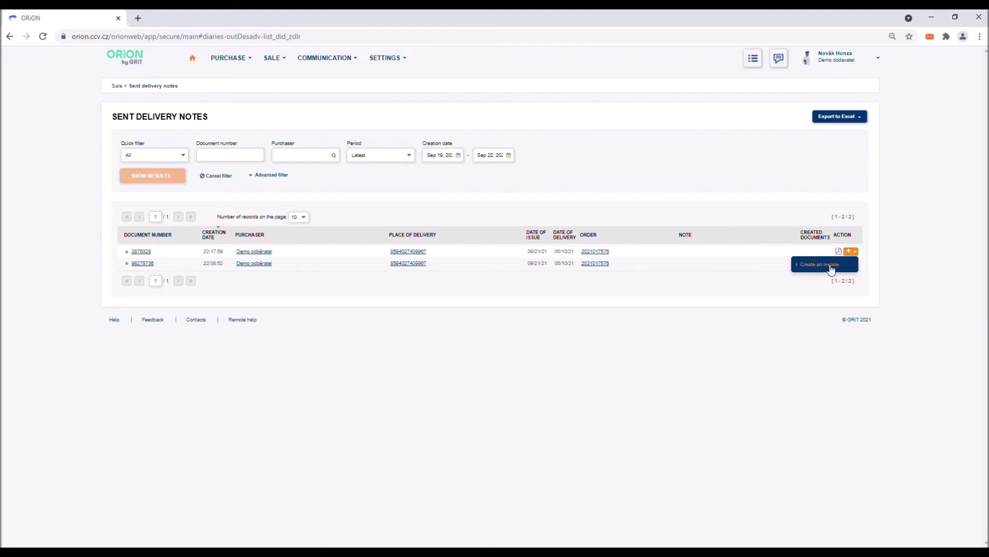
left_click(793, 224)
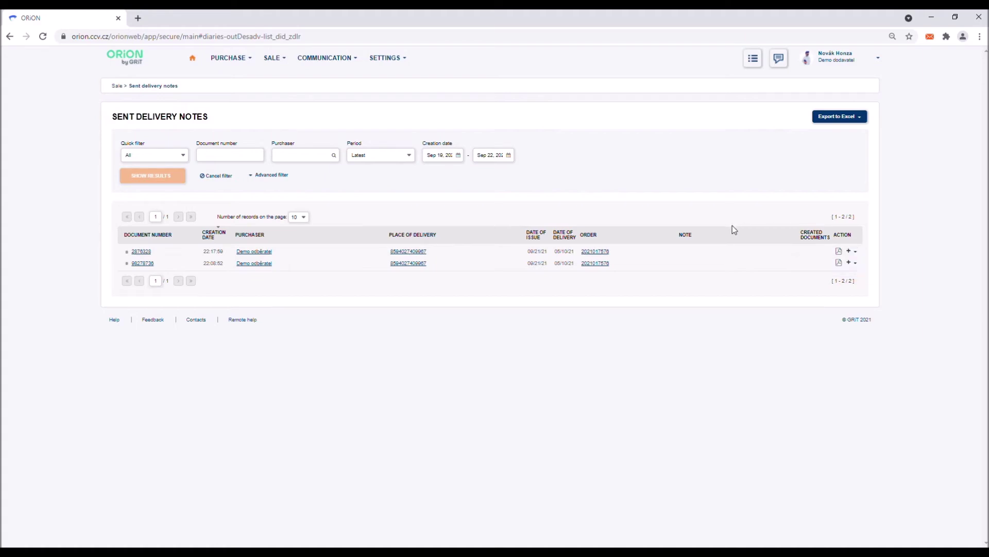
left_click(152, 253)
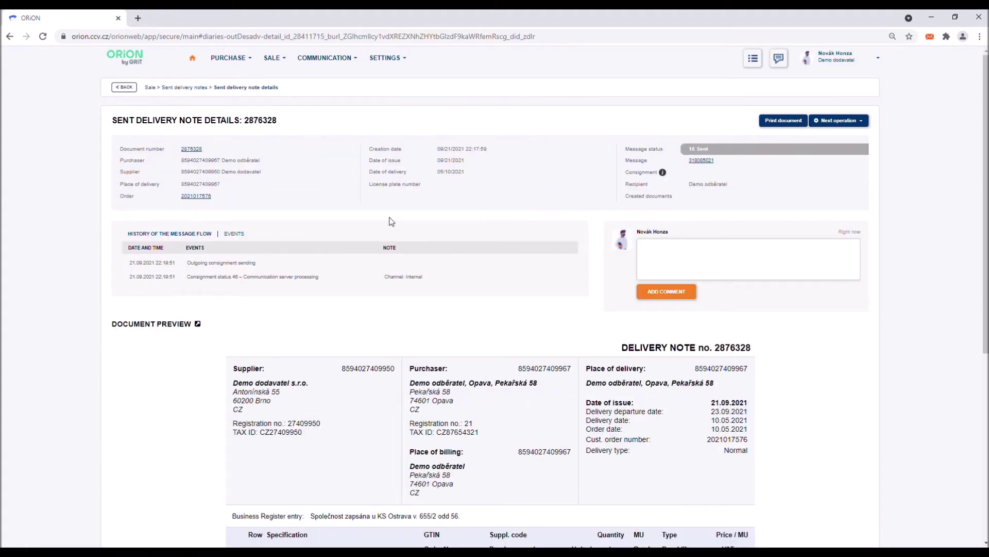
left_click(825, 122)
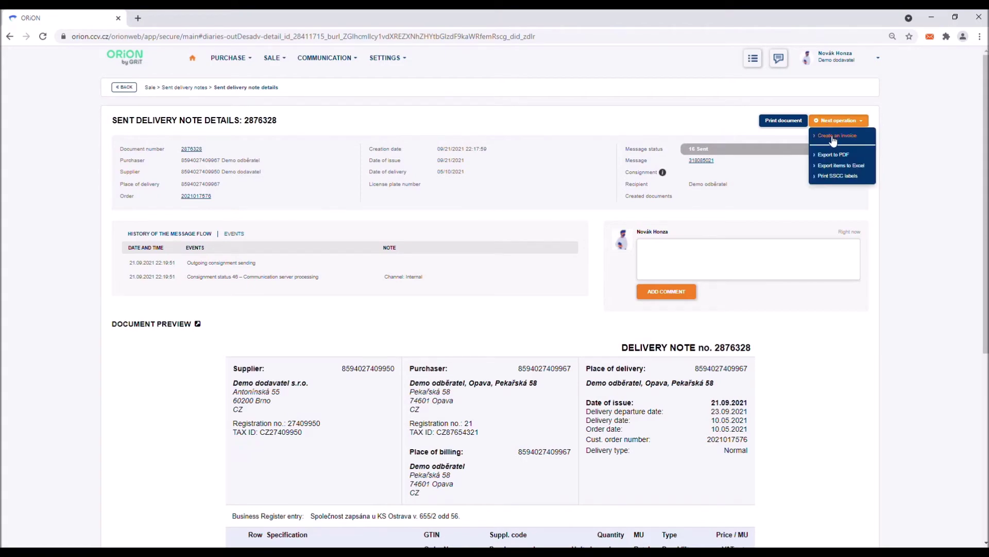
left_click(833, 137)
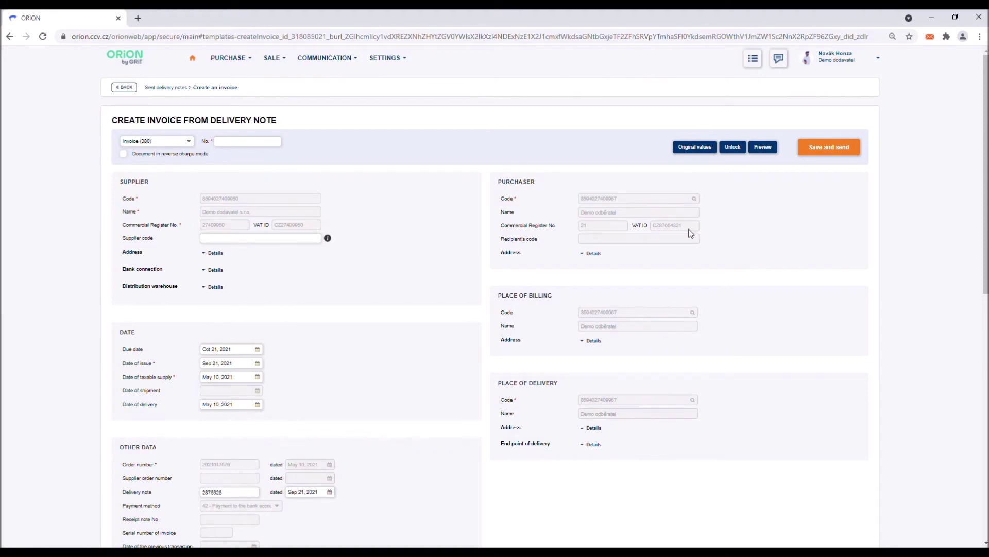
Step: Unlock and relock the party fields, then enter invoice number 98238762
left_click(733, 148)
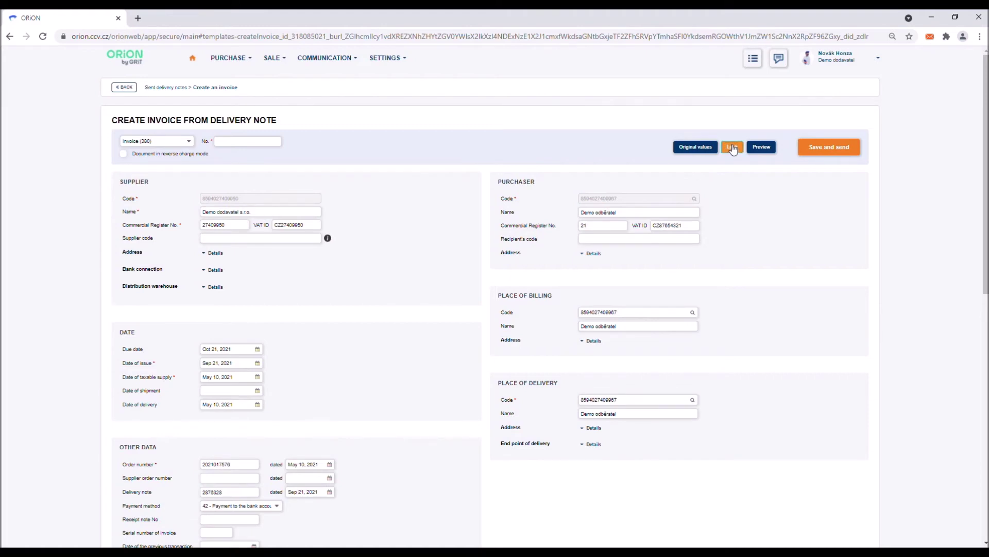
left_click(733, 148)
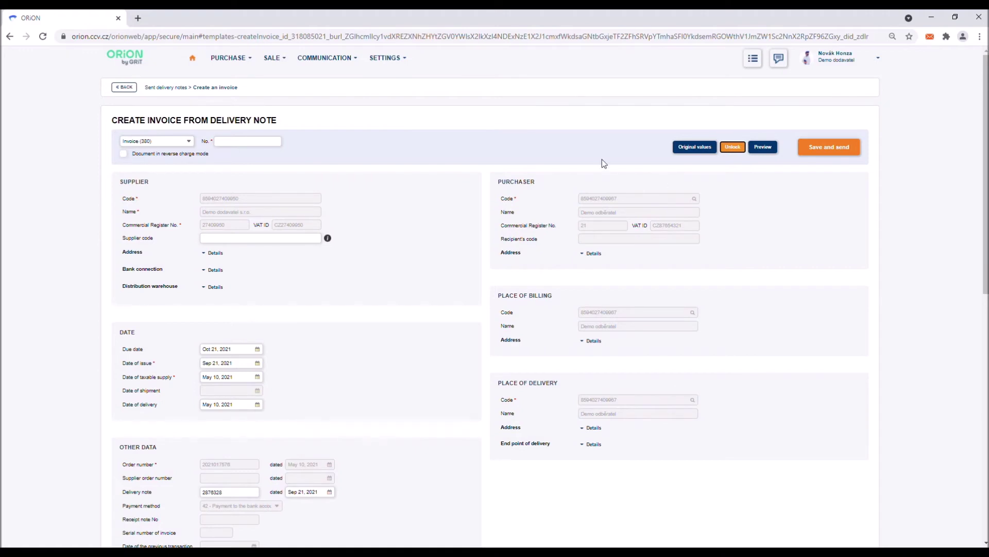
left_click(258, 143)
type("98238762")
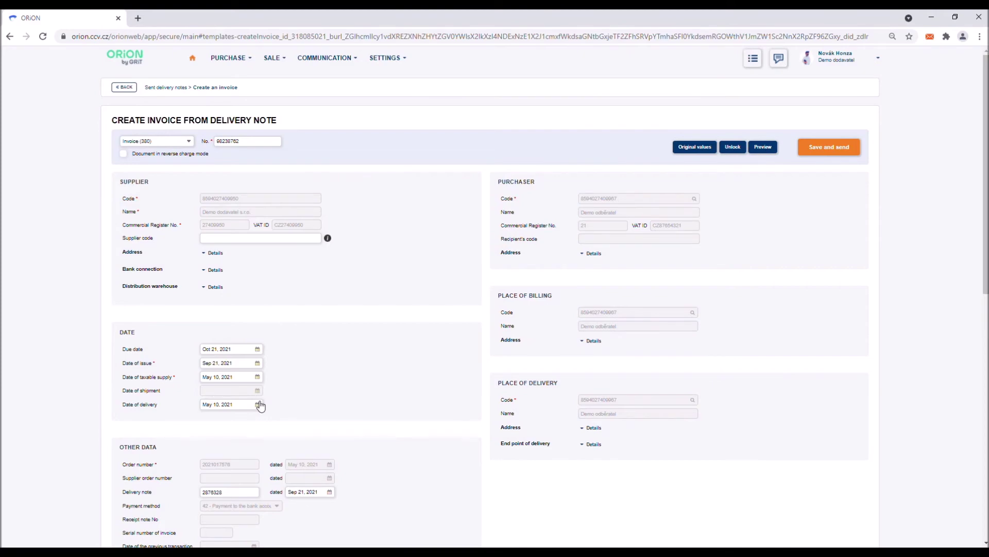
scroll(305, 429, "down", 8)
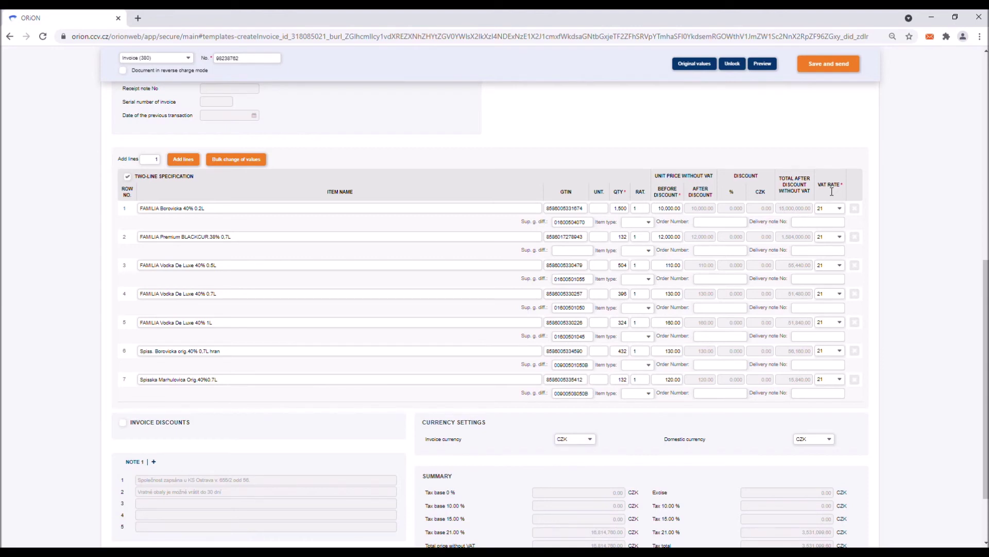
left_click(248, 164)
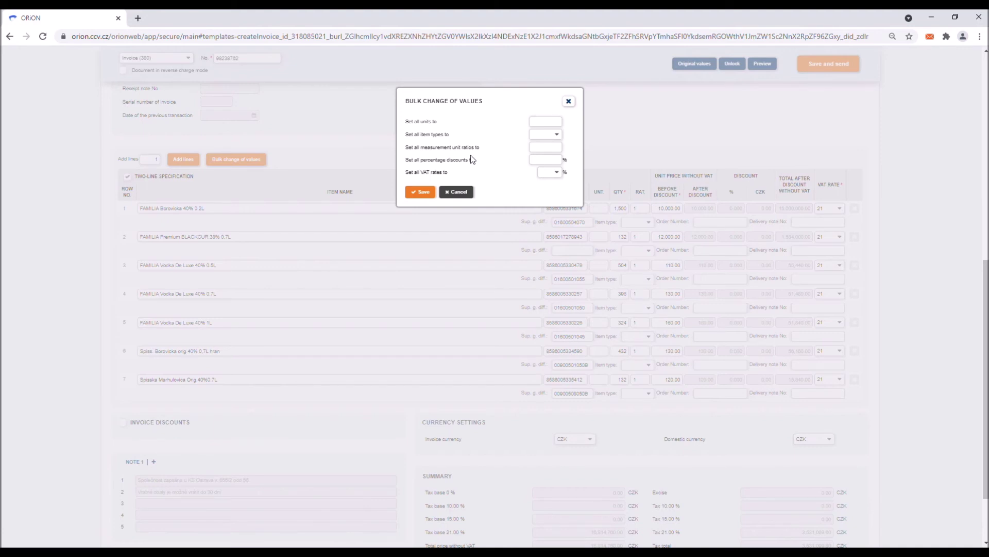
left_click(426, 193)
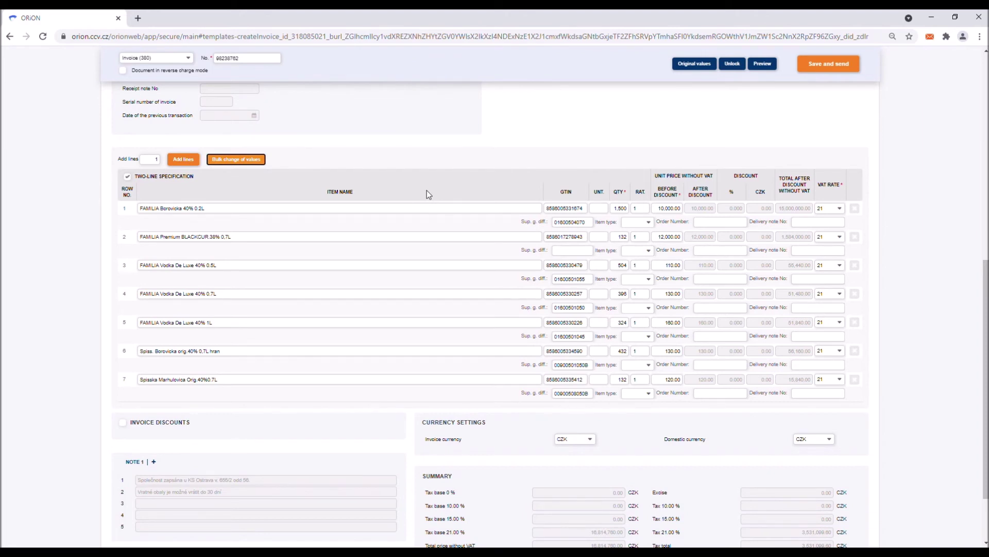
scroll(426, 190, "down", 2)
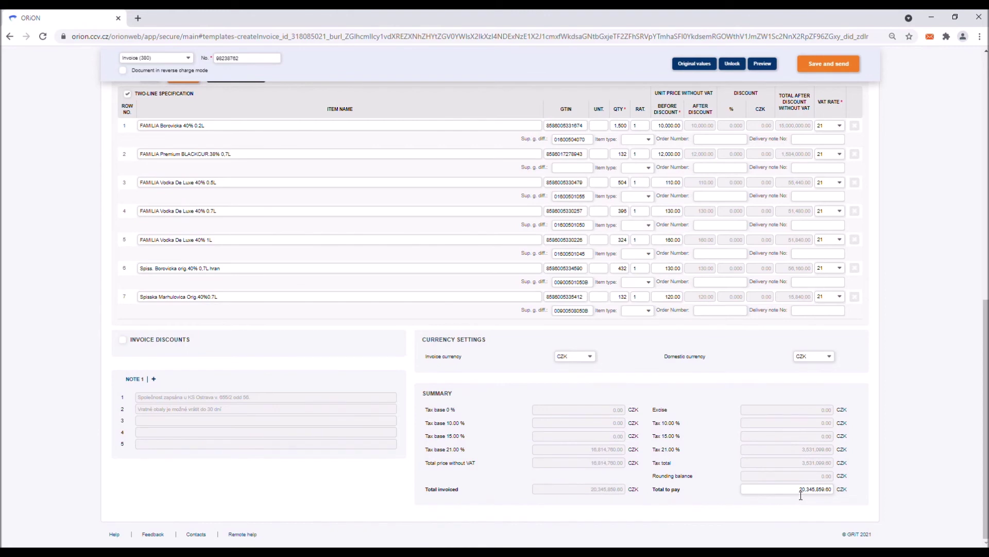
left_click_drag(800, 491, 843, 492)
left_click(846, 495)
scroll(848, 407, "up", 6)
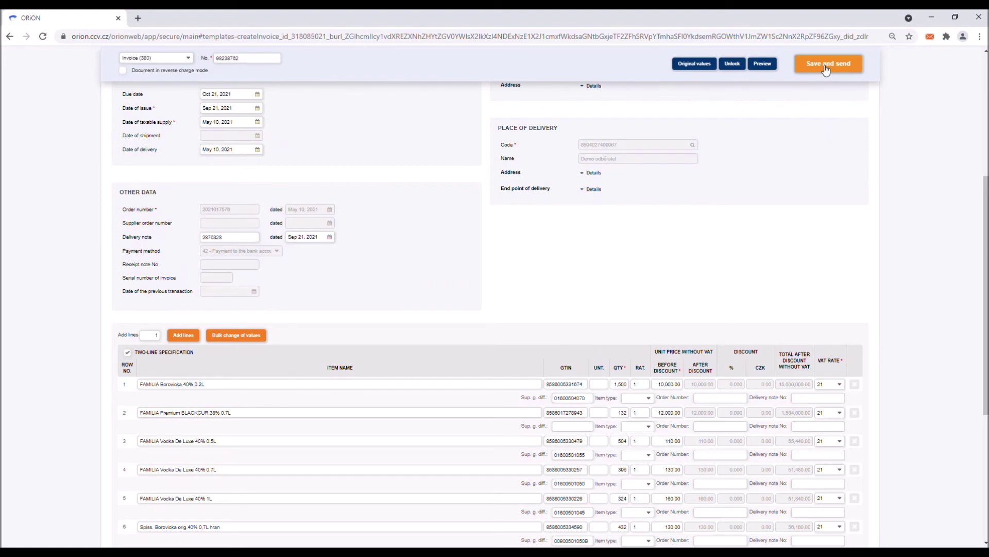
left_click(826, 65)
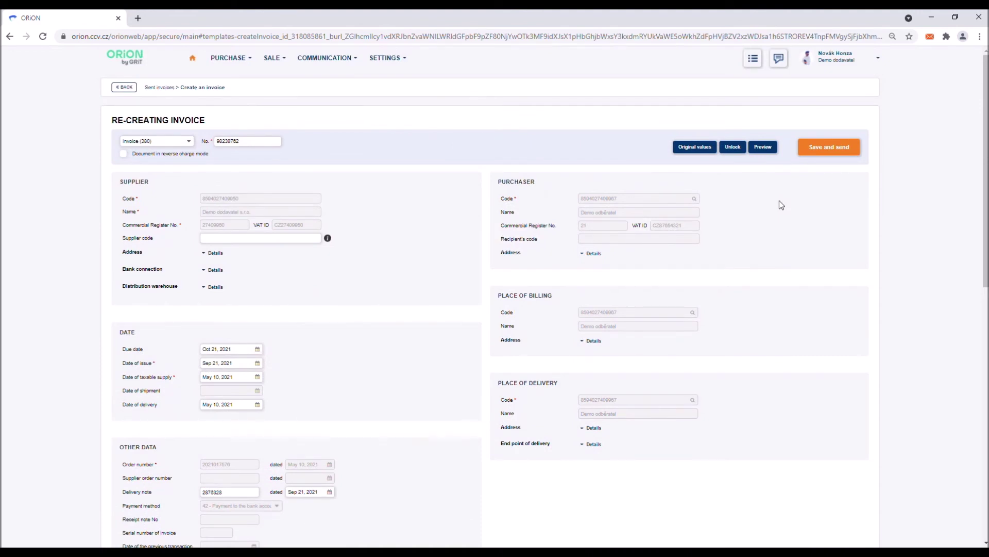
Step: Preview the re-created invoice as a printed document, then close the preview
left_click(763, 148)
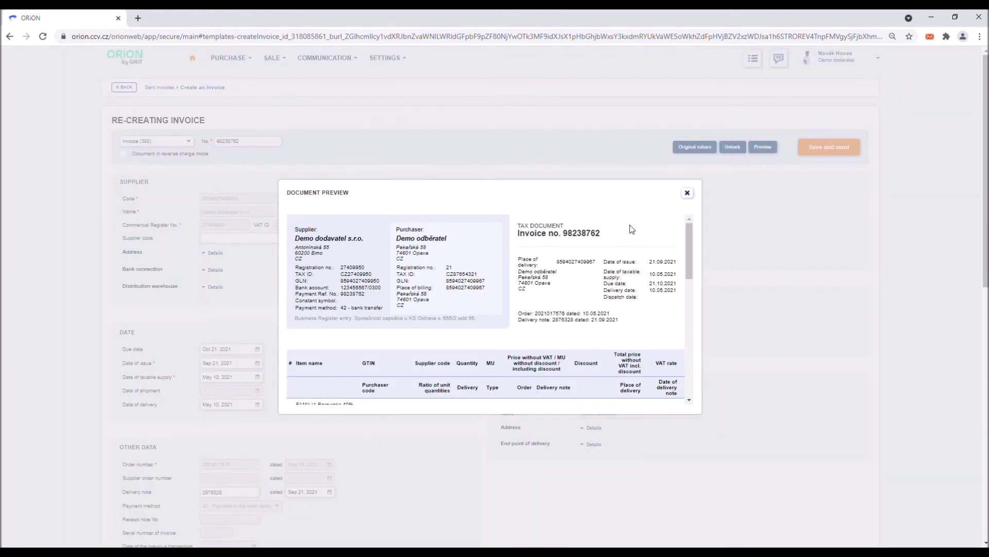
scroll(629, 225, "down", 5)
scroll(629, 225, "up", 3)
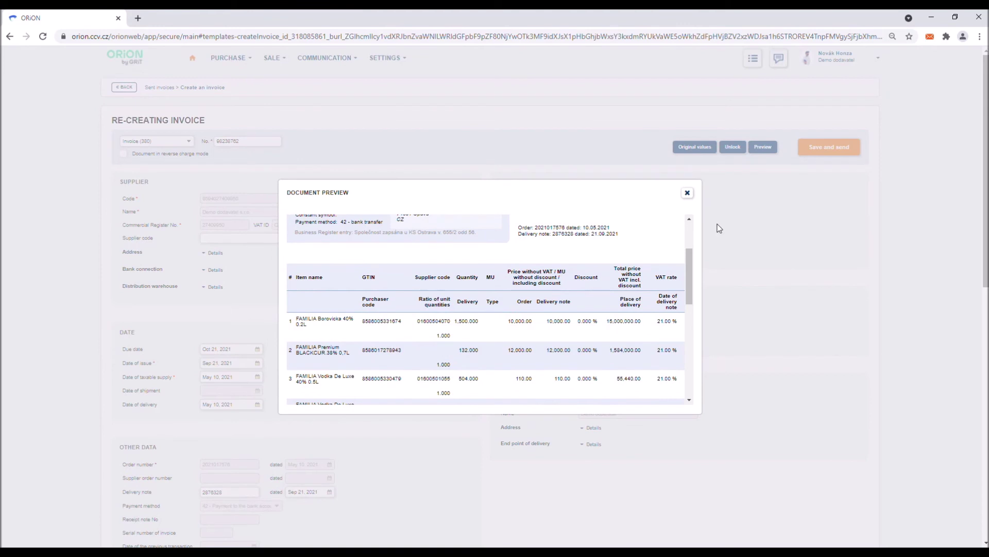
scroll(617, 246, "up", 3)
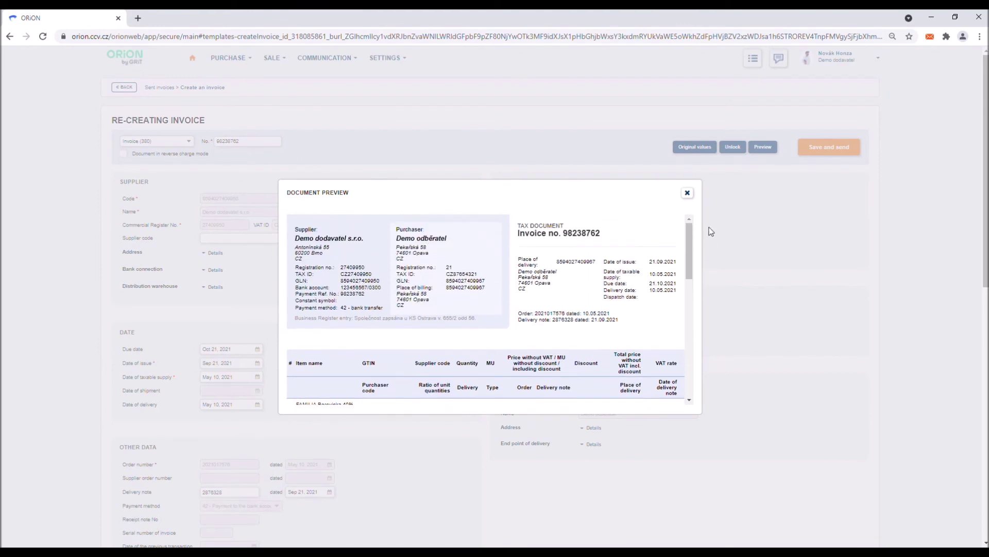
left_click(687, 193)
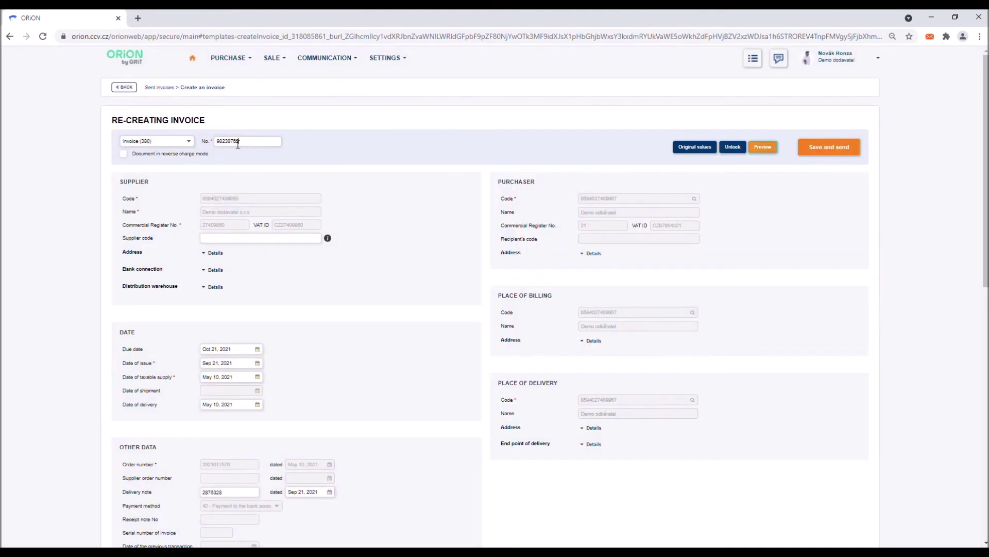
Step: Replace the invoice number with 9238732 and check it in the document preview
double_click(238, 144)
key("BackSpace")
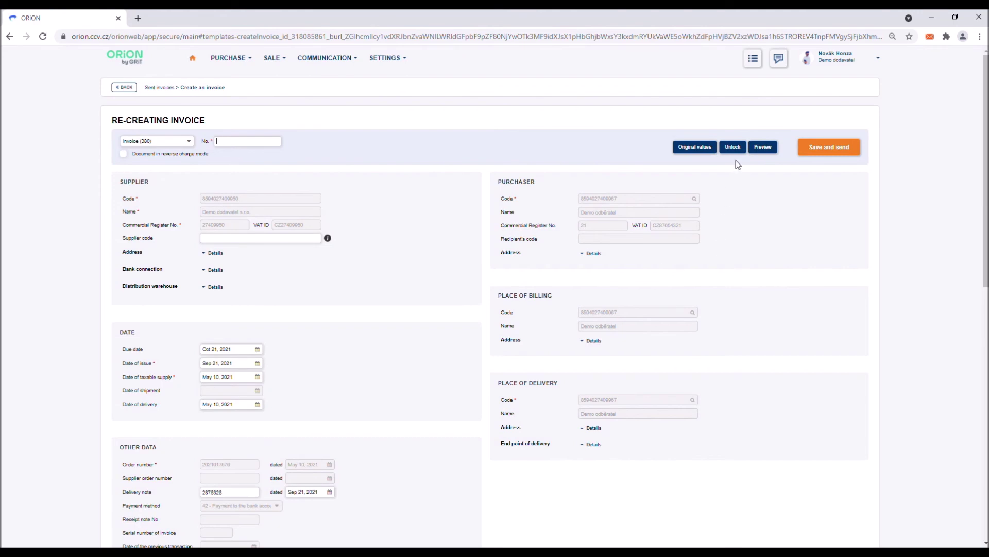
left_click(759, 151)
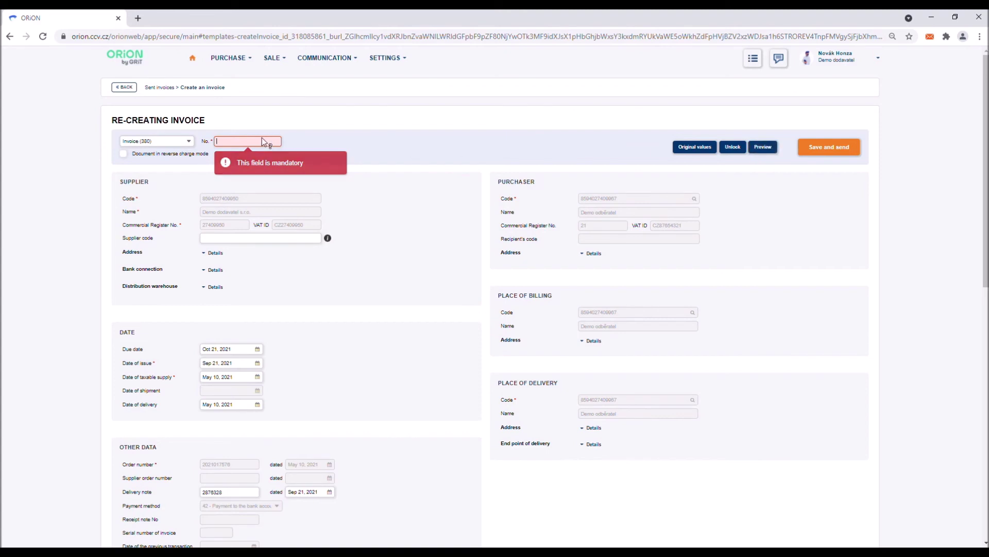
type("9238732")
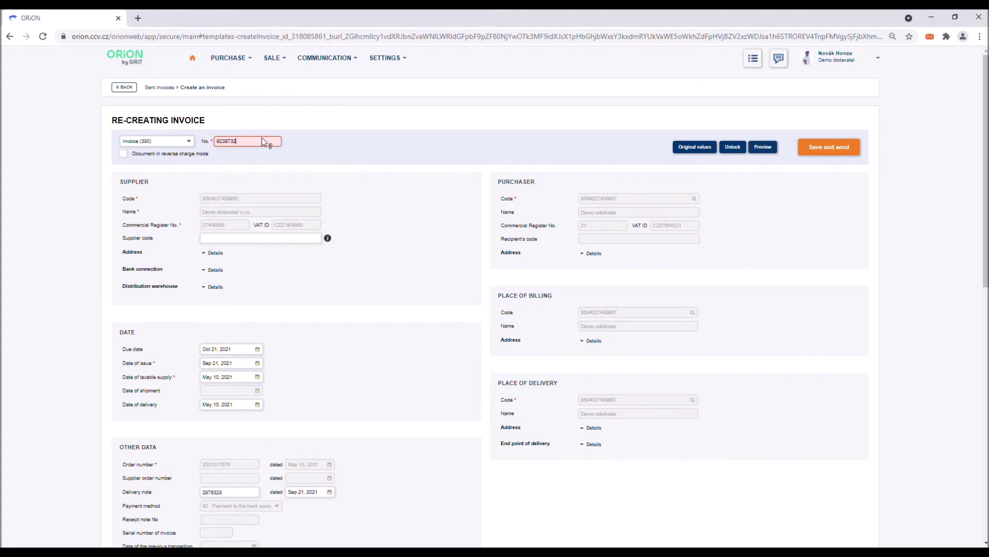
left_click(762, 147)
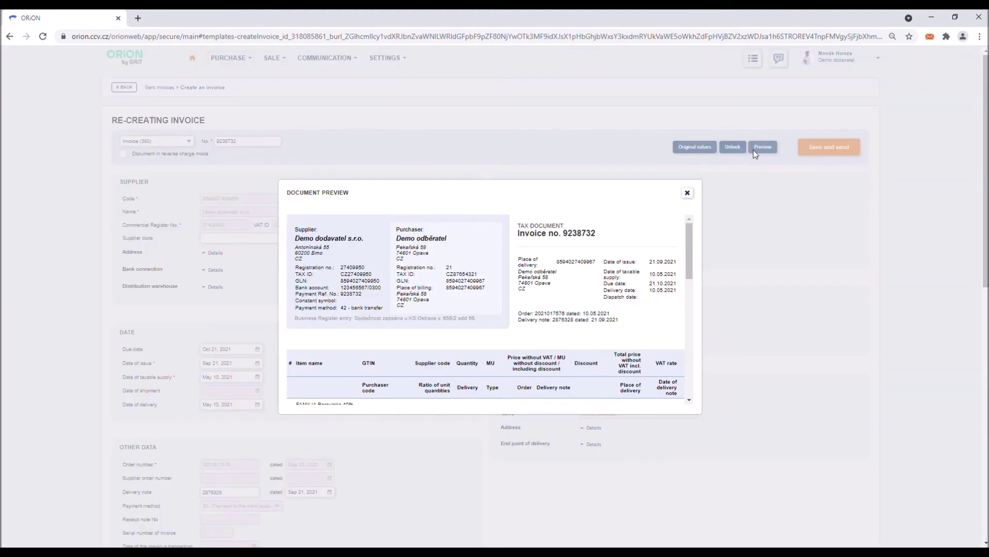
left_click(688, 193)
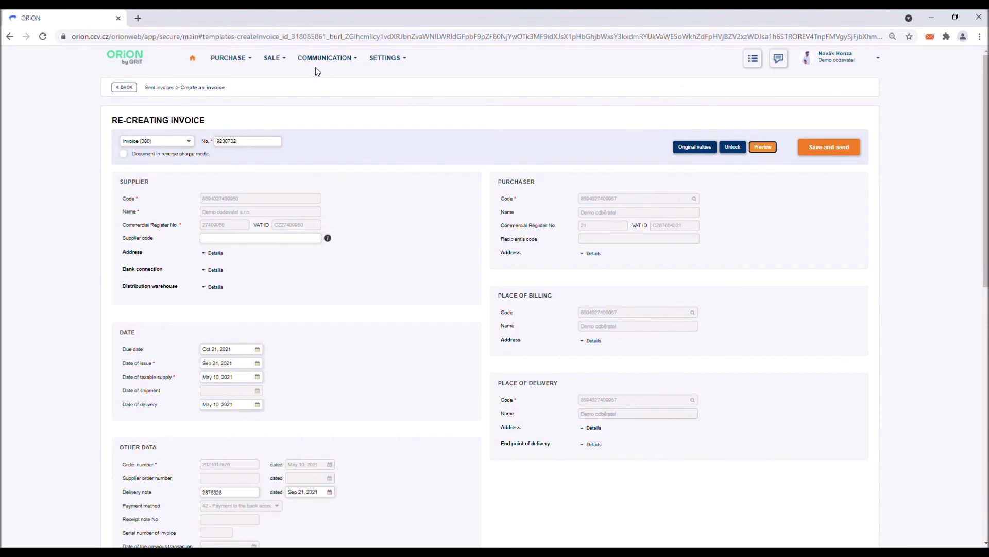
Step: Open SALE > Invoices and show the actions for the newest sent invoice 98238762
left_click(285, 59)
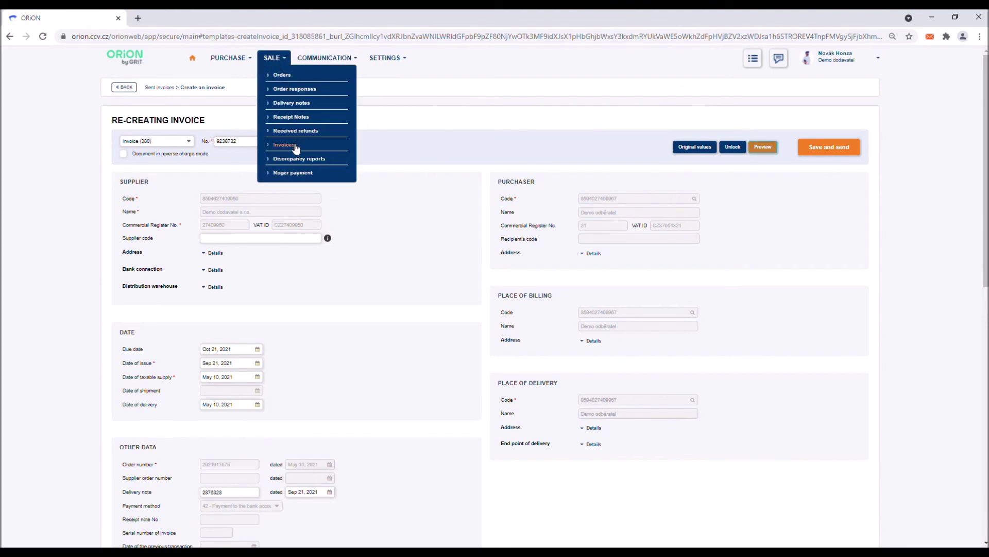
left_click(295, 146)
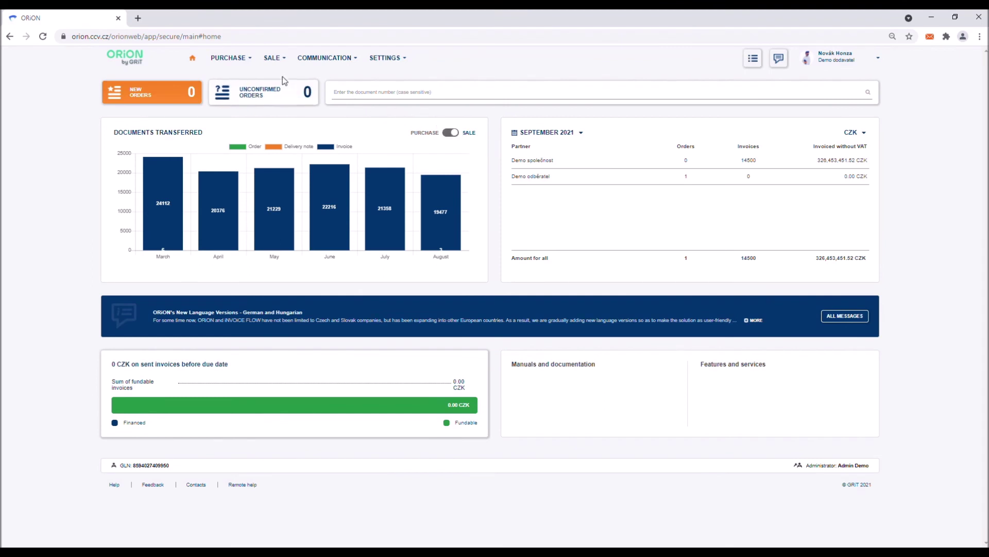
left_click(271, 58)
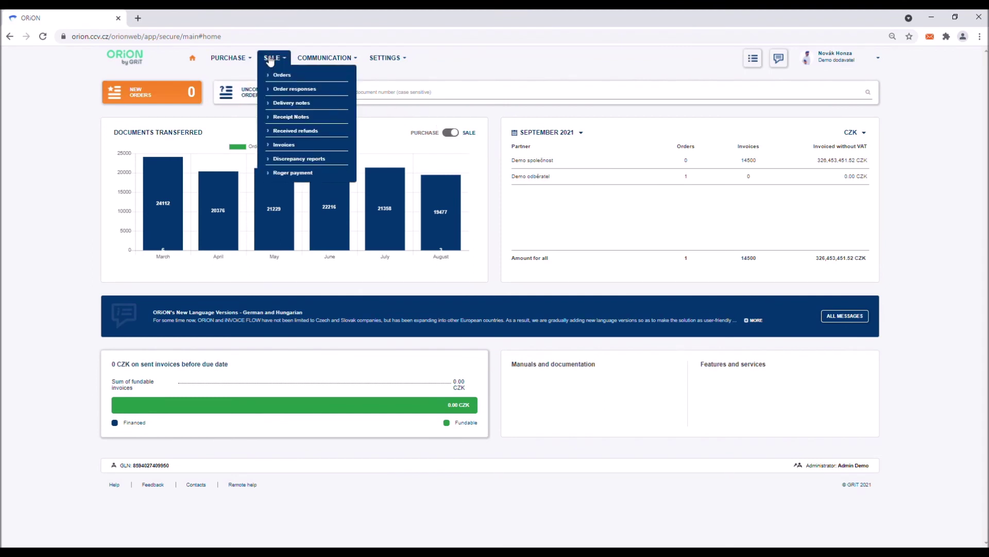
left_click(289, 145)
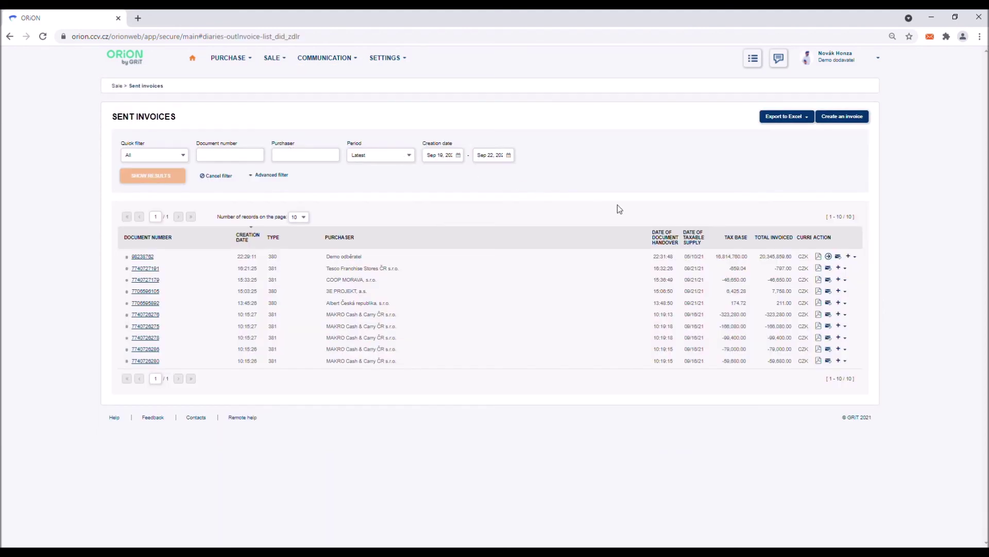
left_click(853, 259)
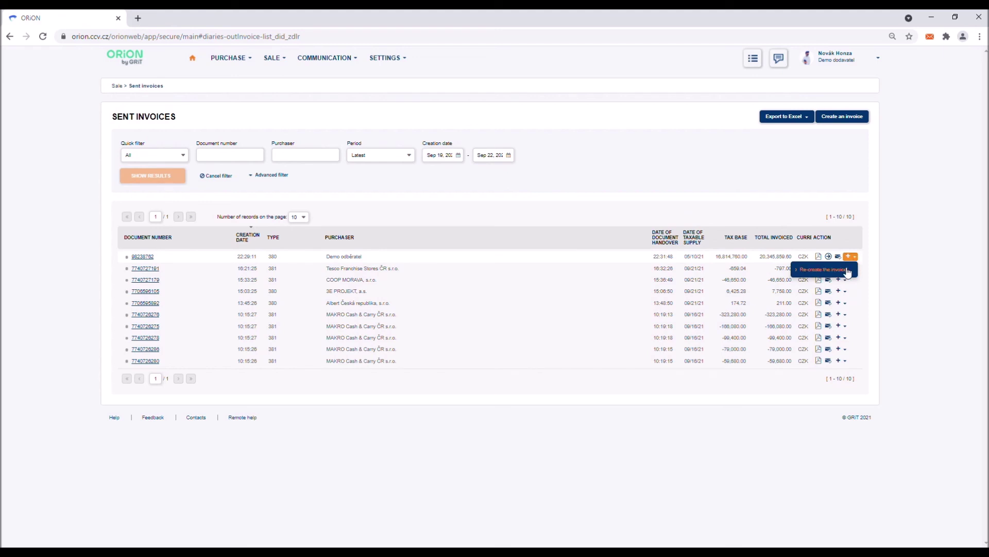
Step: Re-create the invoice as a Credit Note (381) numbered 982373326
left_click(848, 270)
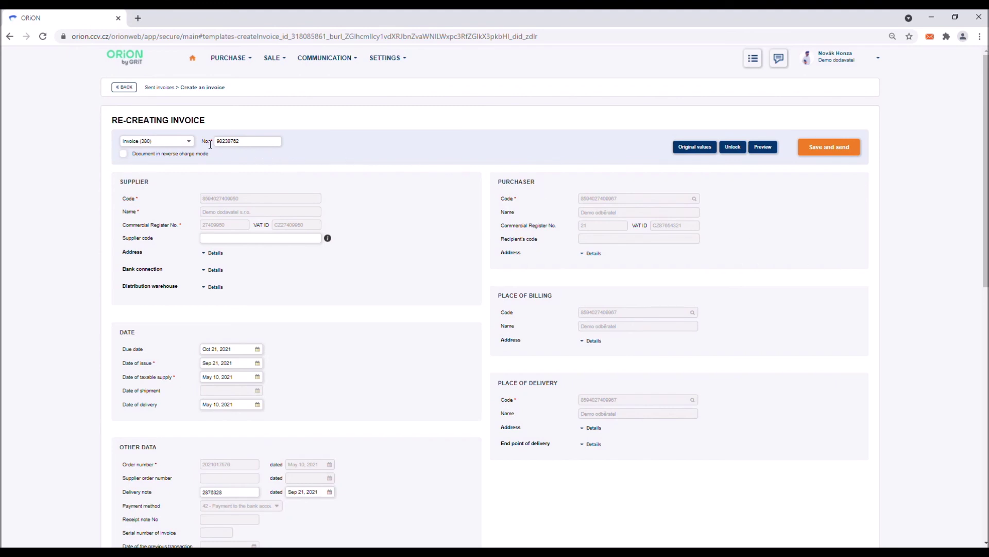
left_click(189, 142)
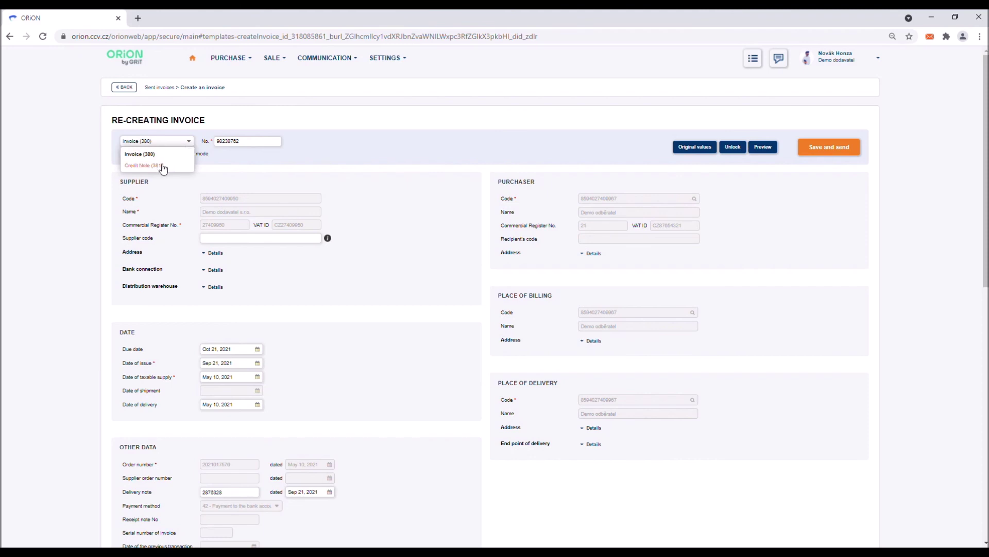
left_click(163, 168)
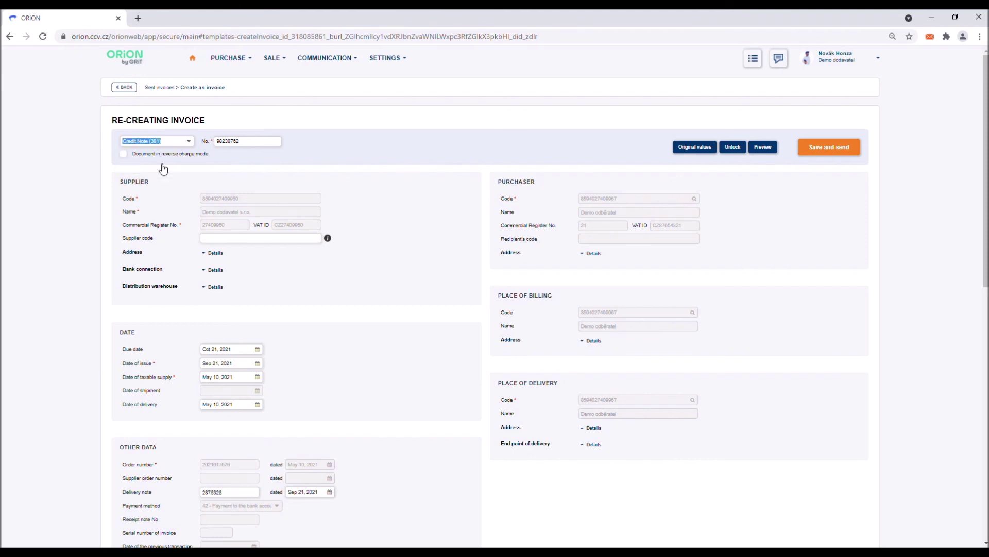
left_click(229, 142)
type("982373326")
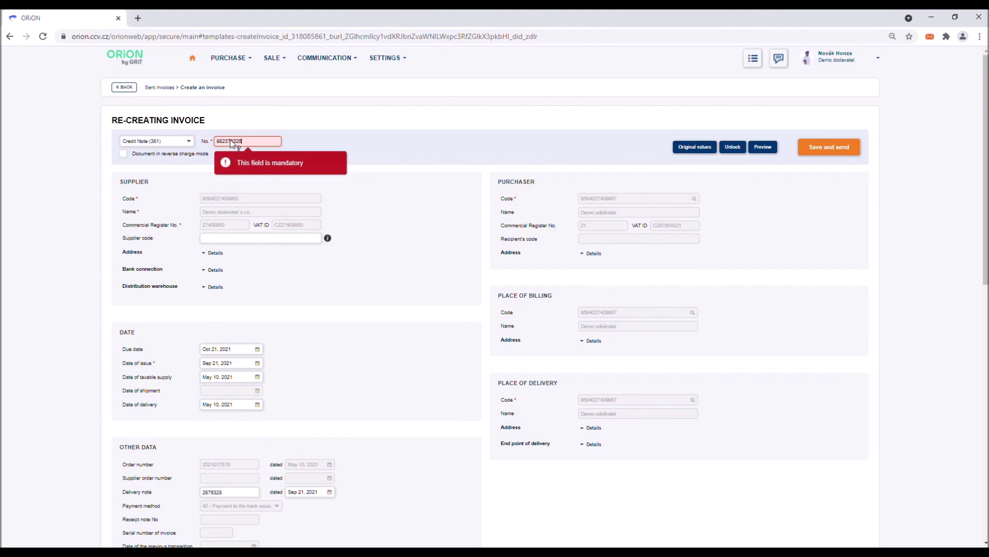
left_click(325, 143)
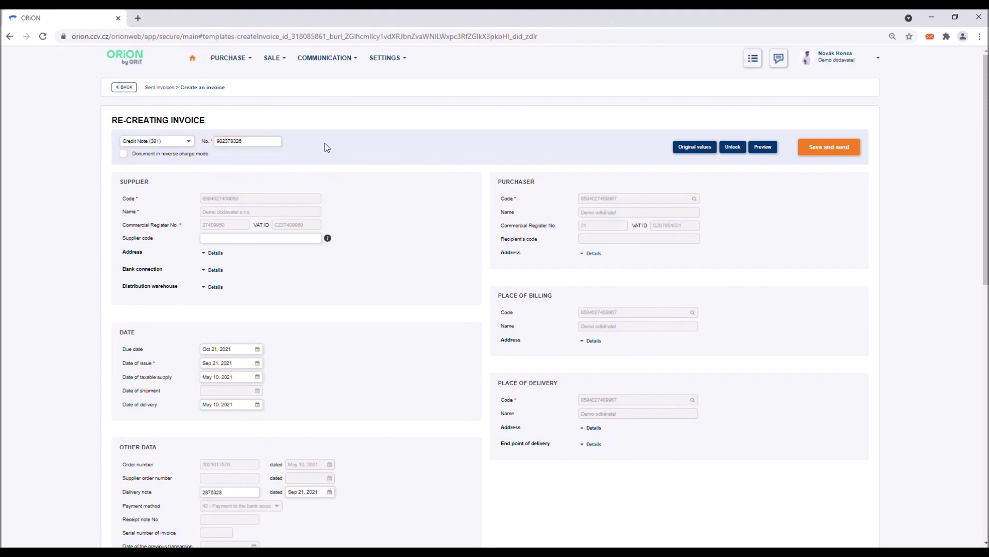
Step: Make the quantities on rows 1, 3 and 6 negative with a minus sign
scroll(434, 217, "down", 10)
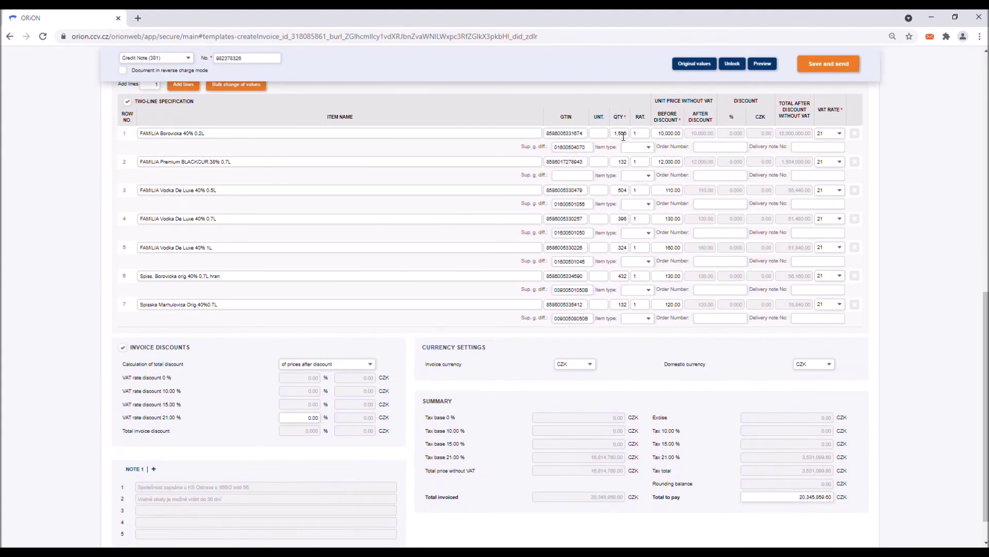
type("-")
left_click(622, 193)
type("-")
left_click(622, 276)
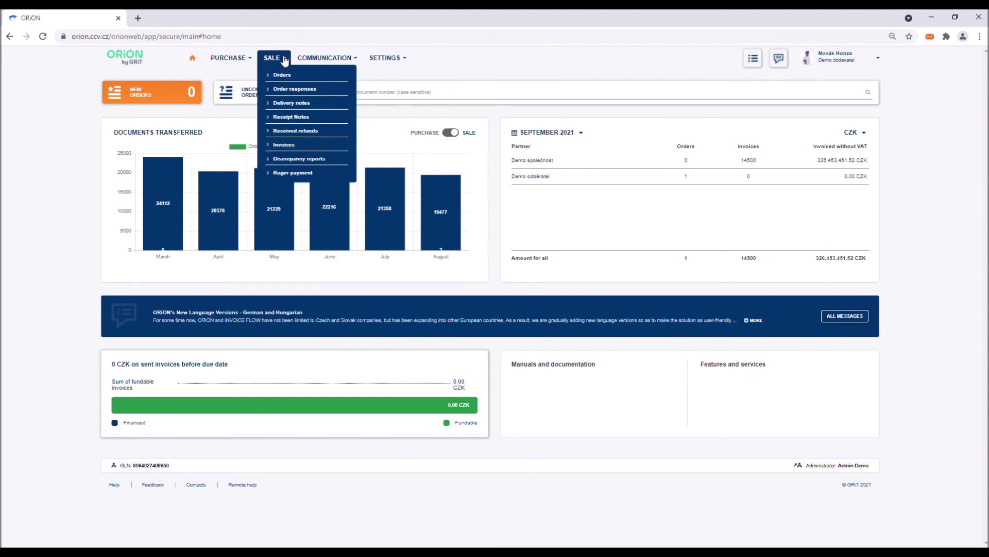
Step: Re-create sent invoice 98238762 from the invoice list and bring its seven prefilled item lines into view
left_click(284, 145)
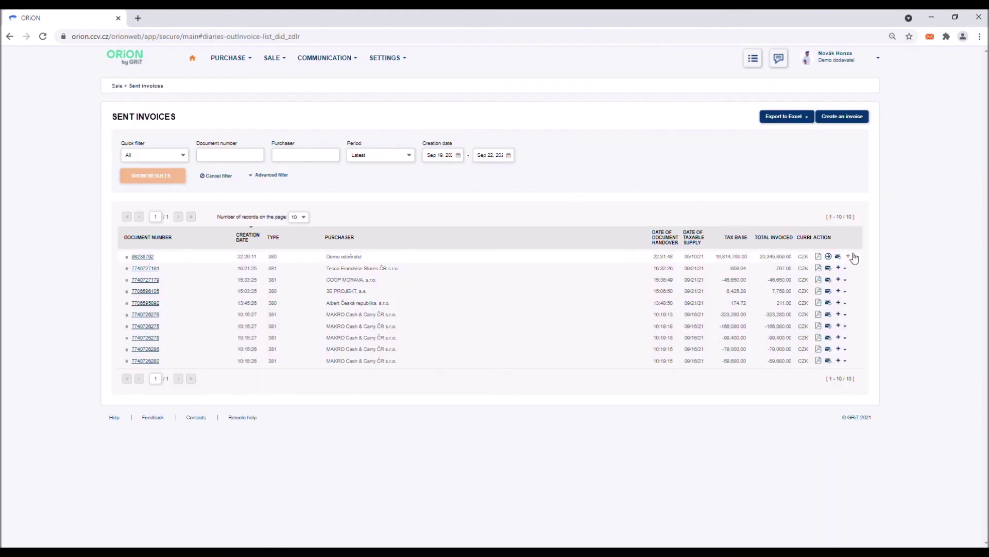
left_click(856, 257)
left_click(848, 269)
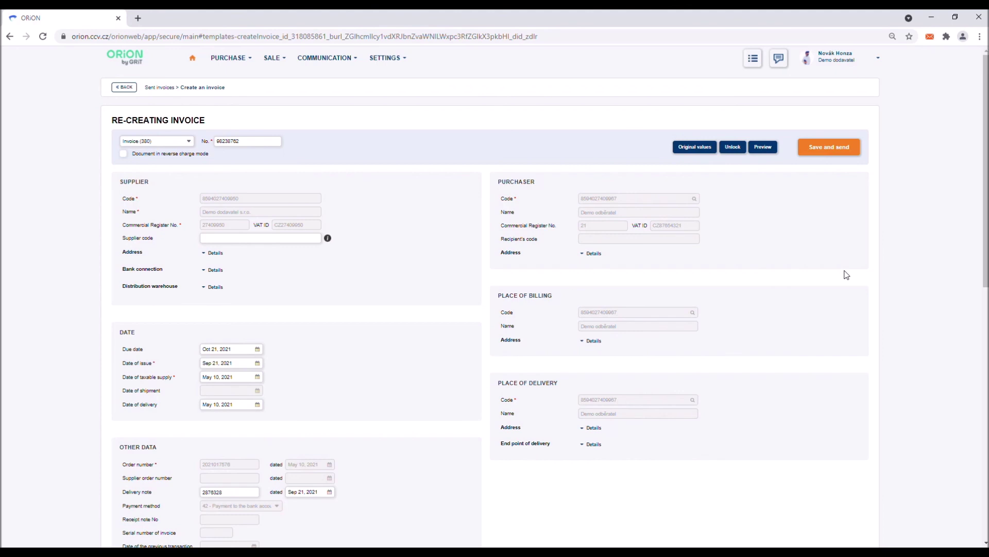
scroll(846, 275, "down", 3)
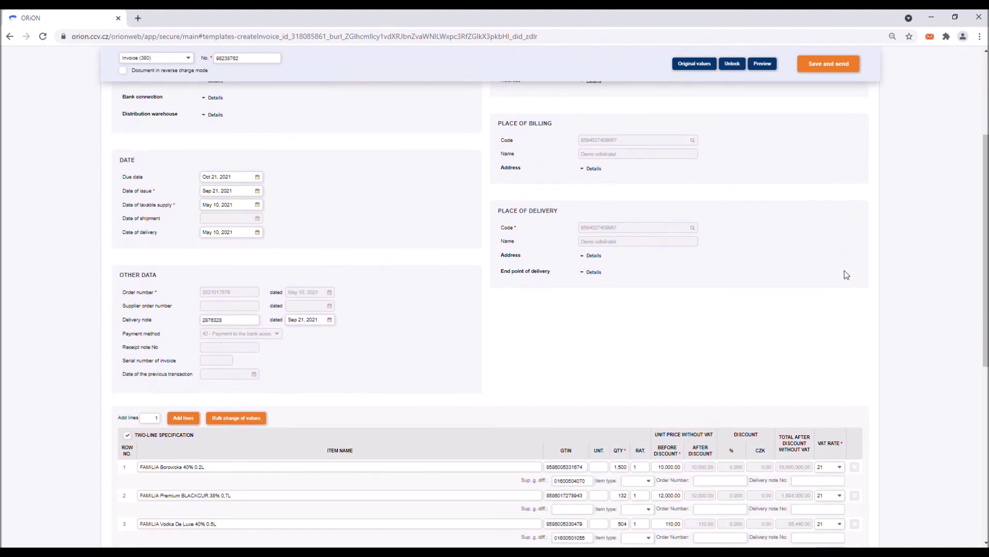
scroll(846, 275, "down", 3)
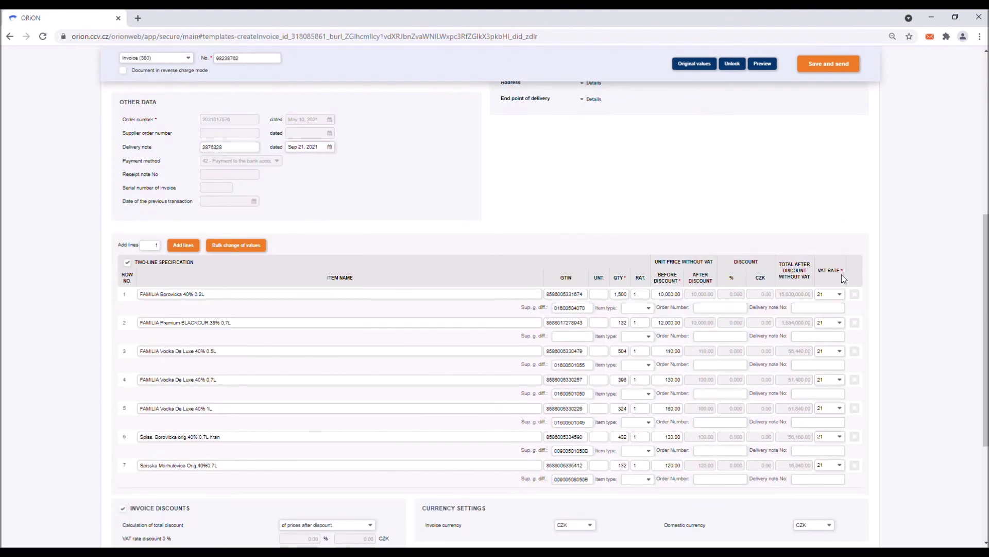